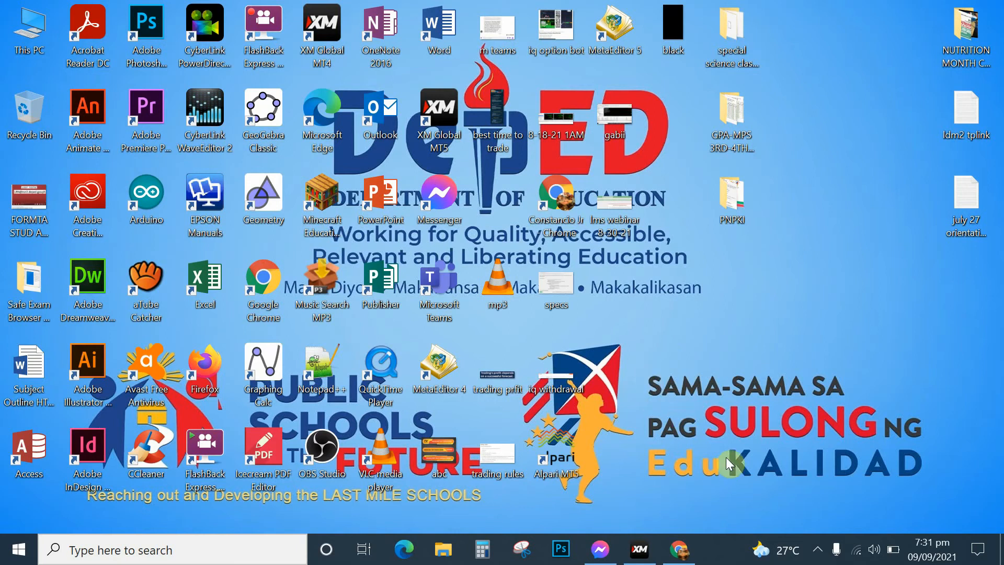
Switch to the Chrome browser and open Google Forms from the Google apps available in Gmail.
{"action": "left_click", "coordinate": [680, 557]}
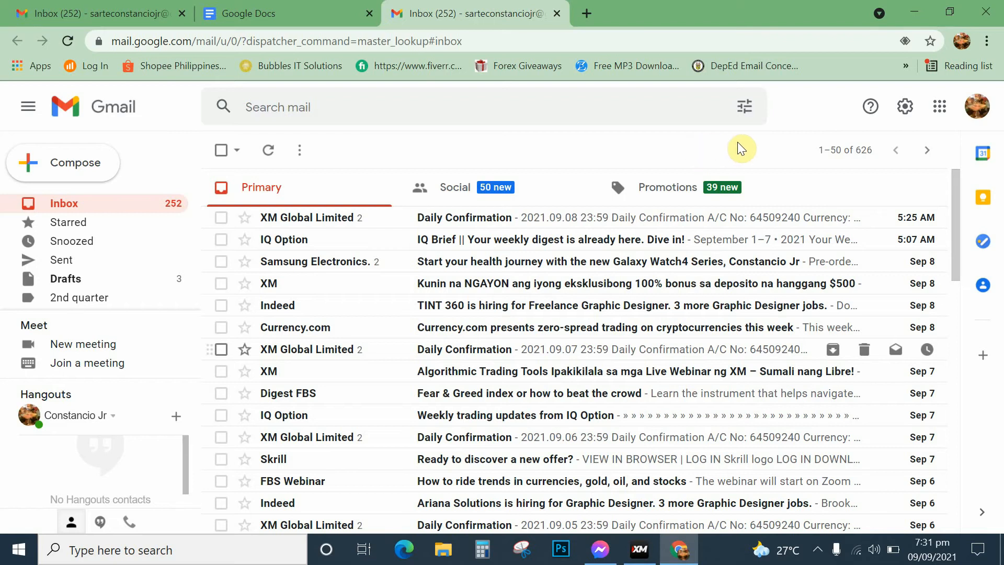
{"action": "left_click", "coordinate": [941, 111]}
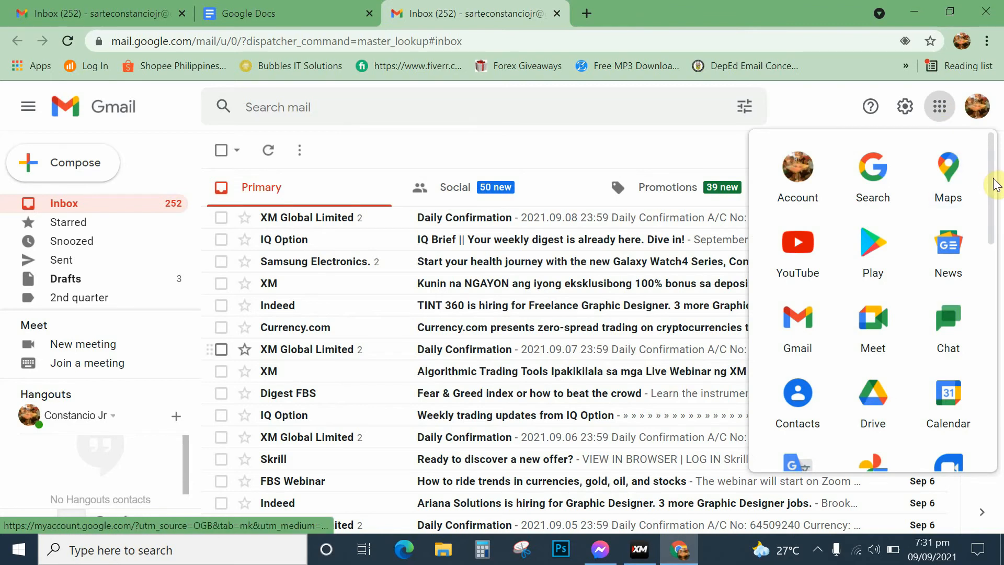
{"action": "left_click_drag", "start_coordinate": [993, 184], "coordinate": [990, 423]}
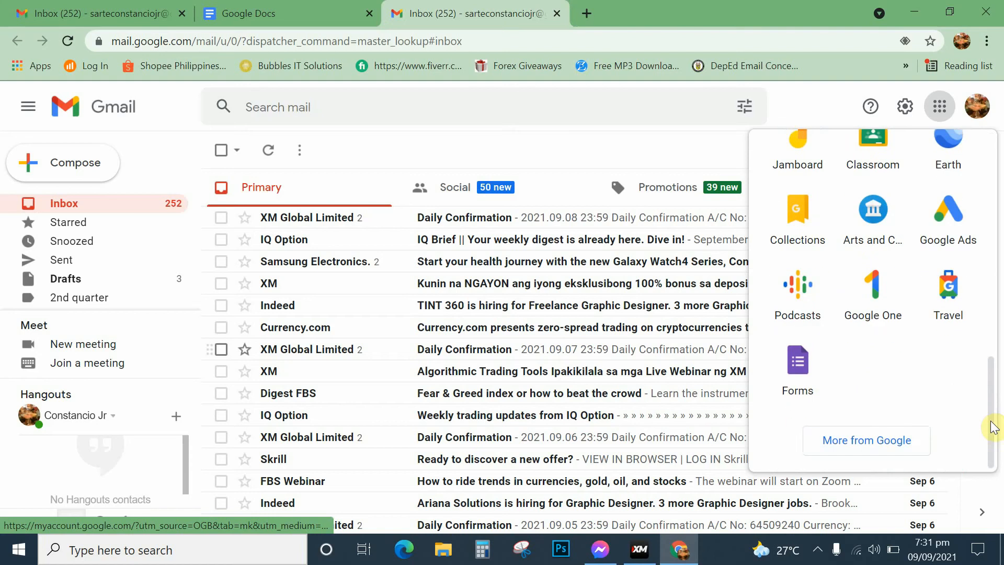
{"action": "left_click", "coordinate": [797, 371]}
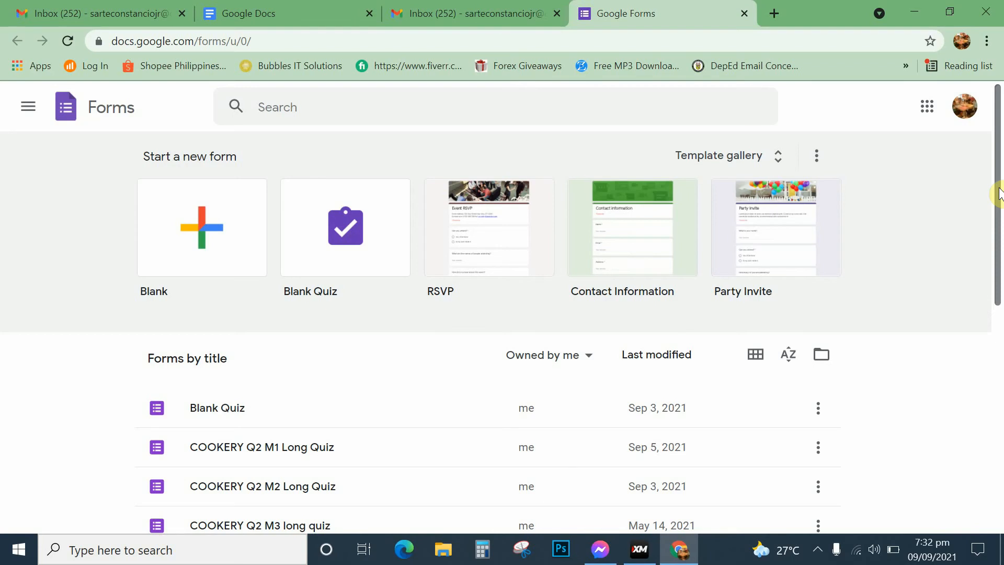
Open the "Programming Q4 m1 Quiz" form and look over its opening name and section questions.
{"action": "left_click_drag", "start_coordinate": [998, 194], "coordinate": [994, 440]}
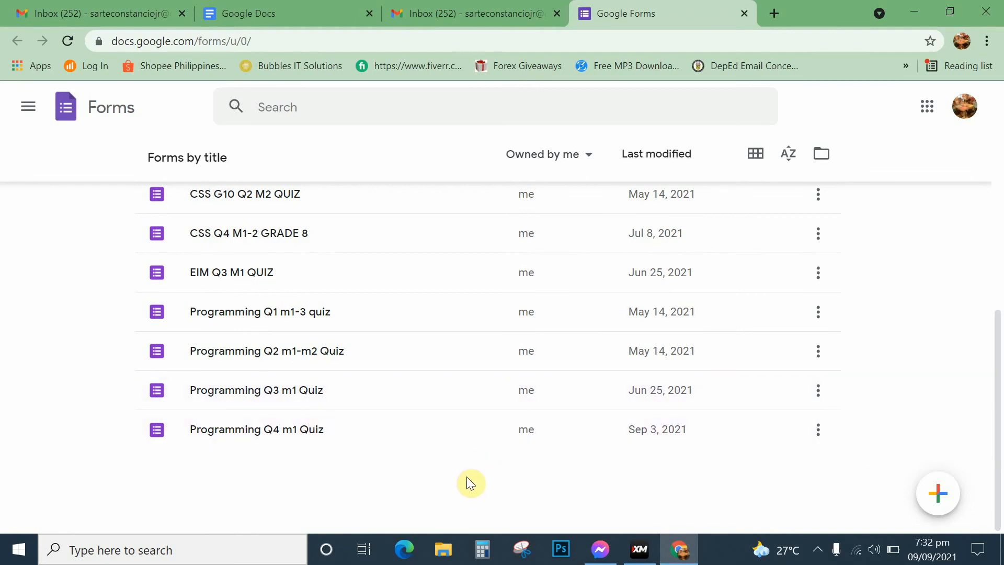
{"action": "left_click", "coordinate": [262, 432]}
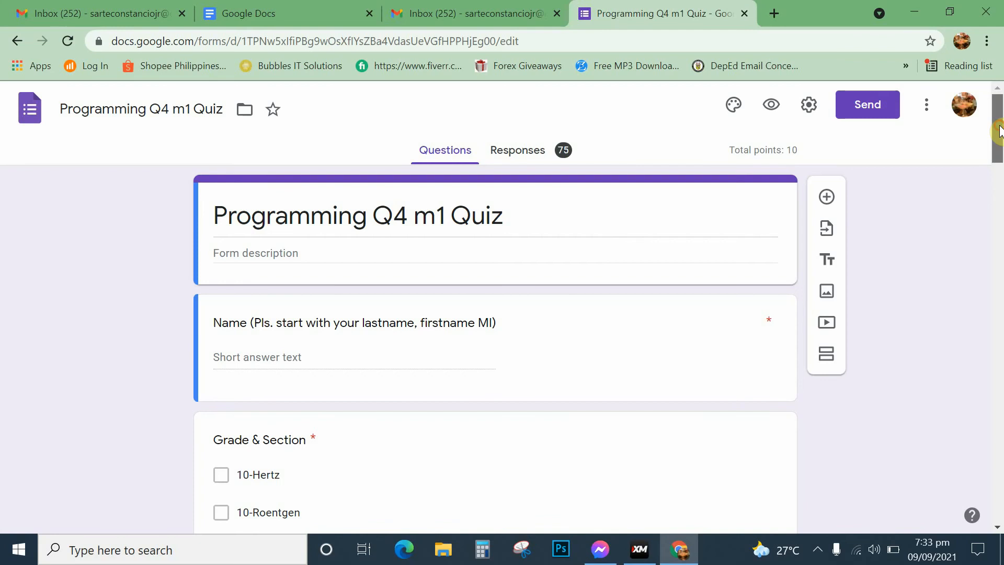
{"action": "left_click_drag", "start_coordinate": [999, 131], "coordinate": [999, 155]}
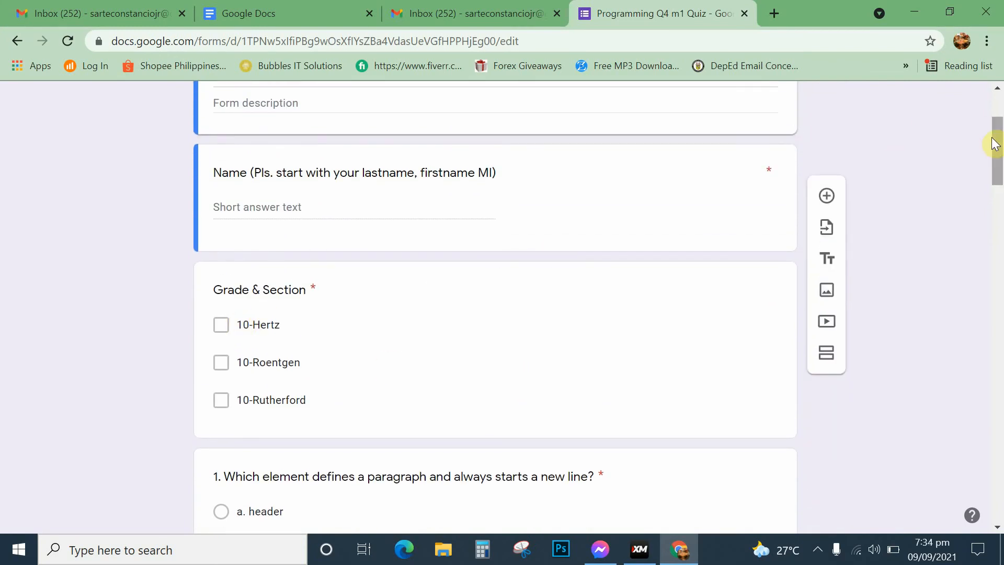
{"action": "left_click_drag", "start_coordinate": [995, 148], "coordinate": [999, 131]}
{"action": "scroll", "coordinate": [1000, 131], "scroll_direction": "down", "scroll_amount": 1}
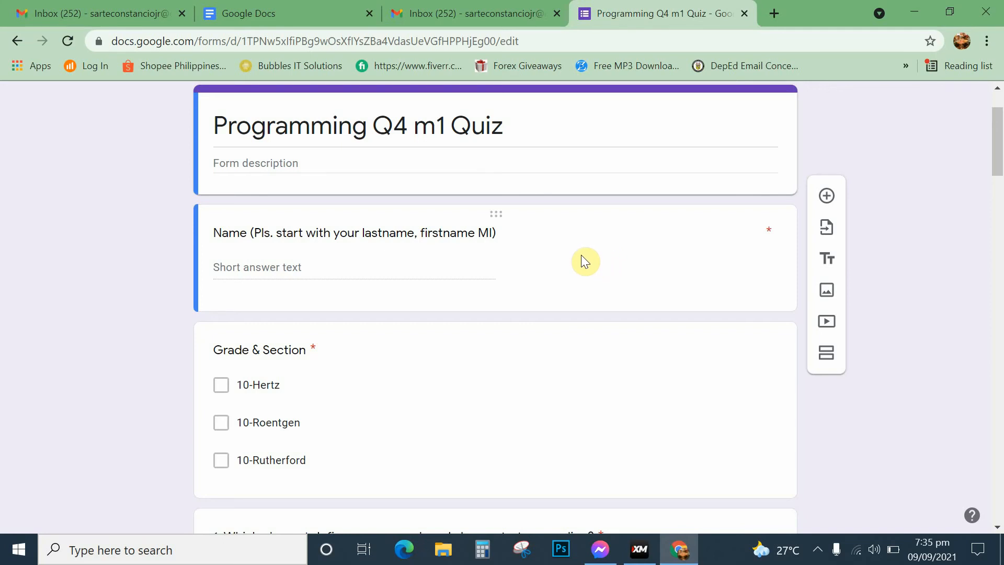
{"action": "left_click_drag", "start_coordinate": [1000, 154], "coordinate": [1001, 140]}
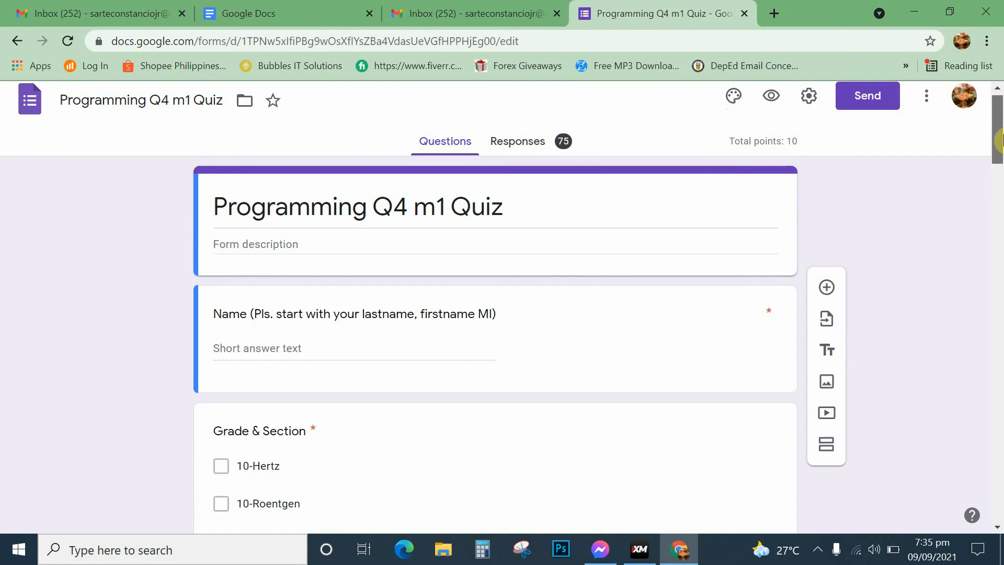
{"action": "scroll", "coordinate": [1000, 140], "scroll_direction": "up", "scroll_amount": 1}
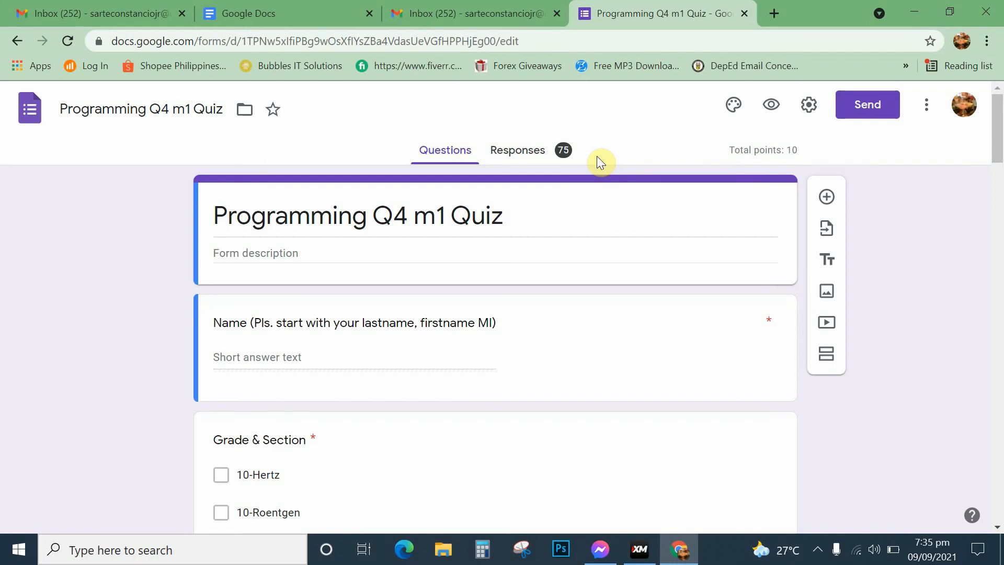
Go to the quiz's responses and open them in the linked Google Sheets spreadsheet.
{"action": "left_click", "coordinate": [566, 156]}
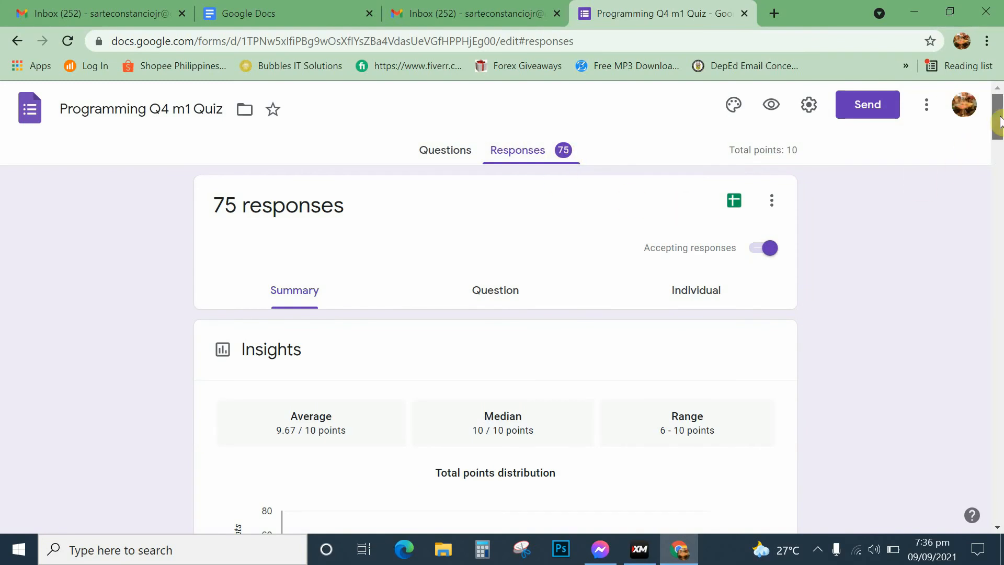
{"action": "mouse_move", "coordinate": [997, 117]}
{"action": "left_mouse_down"}
{"action": "mouse_move", "coordinate": [994, 155]}
{"action": "mouse_move", "coordinate": [996, 114]}
{"action": "left_mouse_up"}
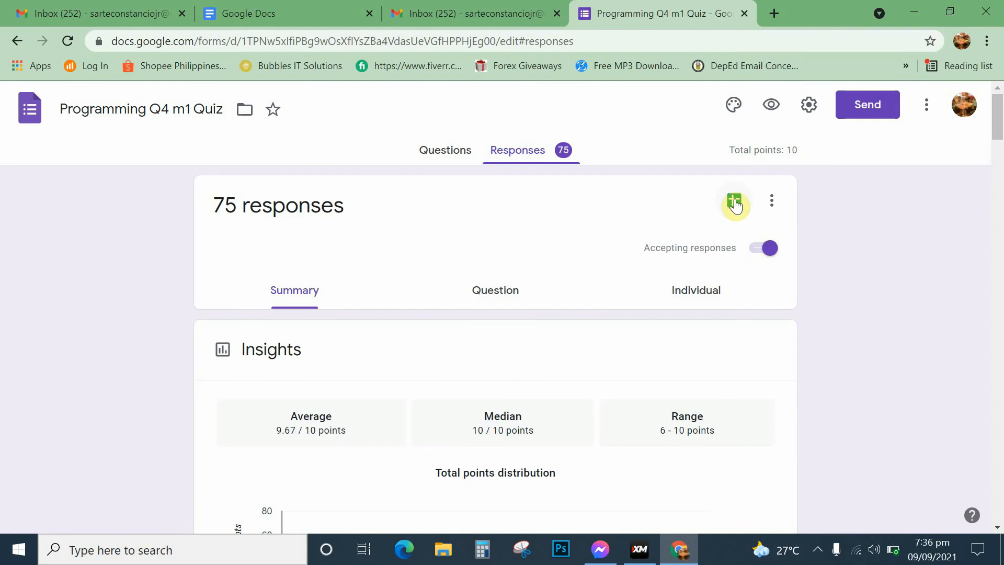
{"action": "left_click", "coordinate": [734, 203]}
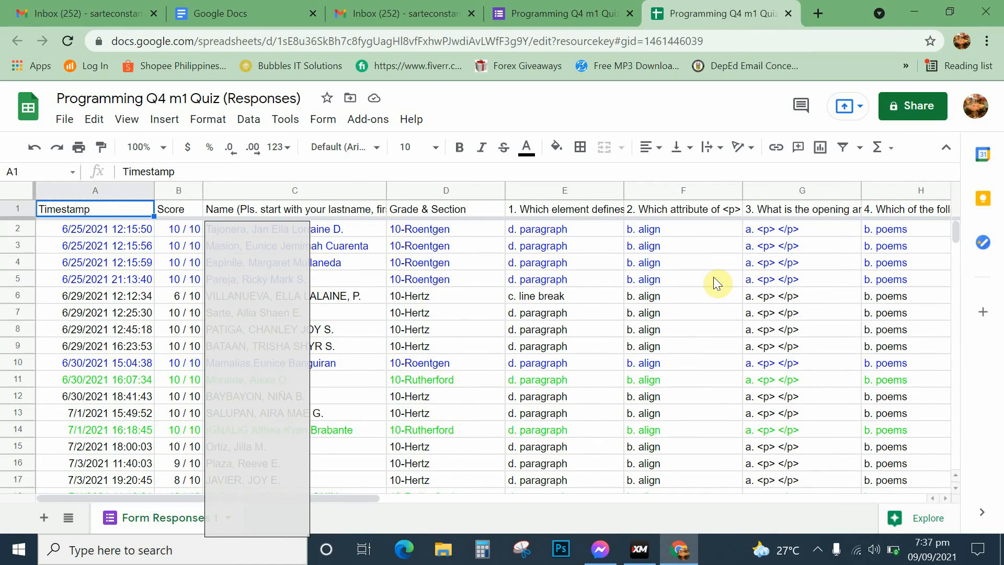
Examine the timestamps, scores, sections and answers across all rows of the quiz responses sheet.
{"action": "scroll", "coordinate": [713, 277], "scroll_direction": "down", "scroll_amount": 11}
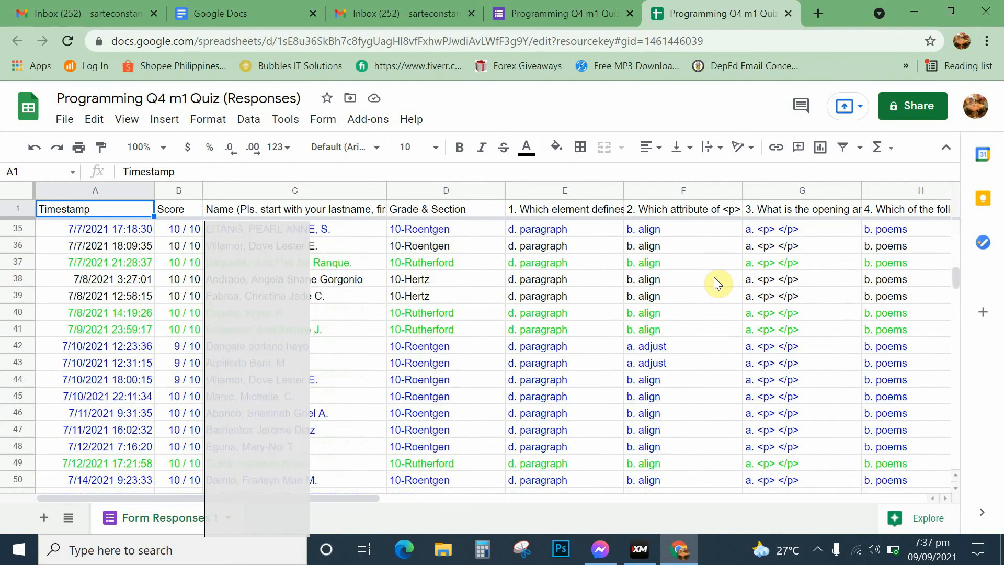
{"action": "scroll", "coordinate": [713, 272], "scroll_direction": "down", "scroll_amount": 17}
{"action": "scroll", "coordinate": [703, 283], "scroll_direction": "up", "scroll_amount": 6}
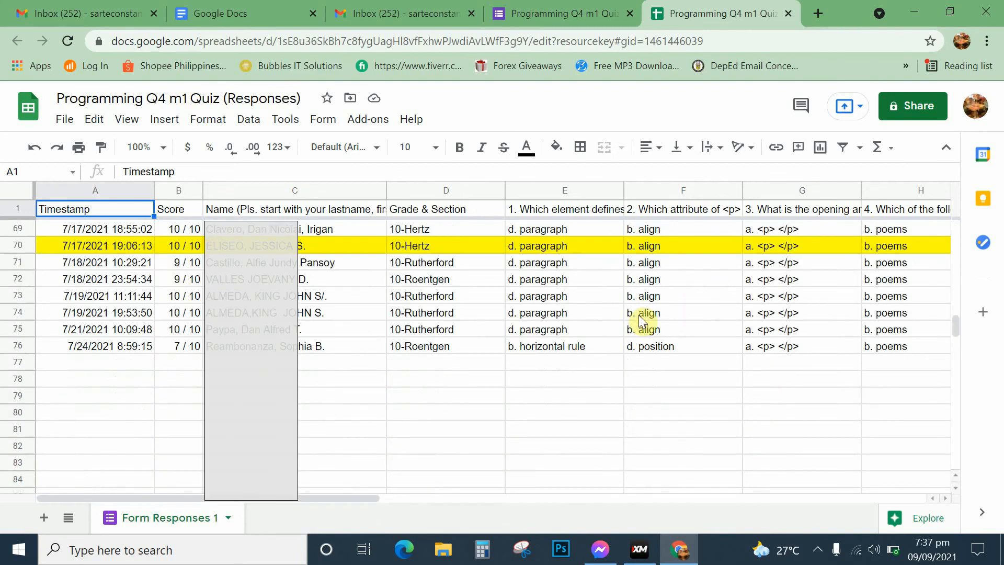
{"action": "scroll", "coordinate": [167, 337], "scroll_direction": "up", "scroll_amount": 14}
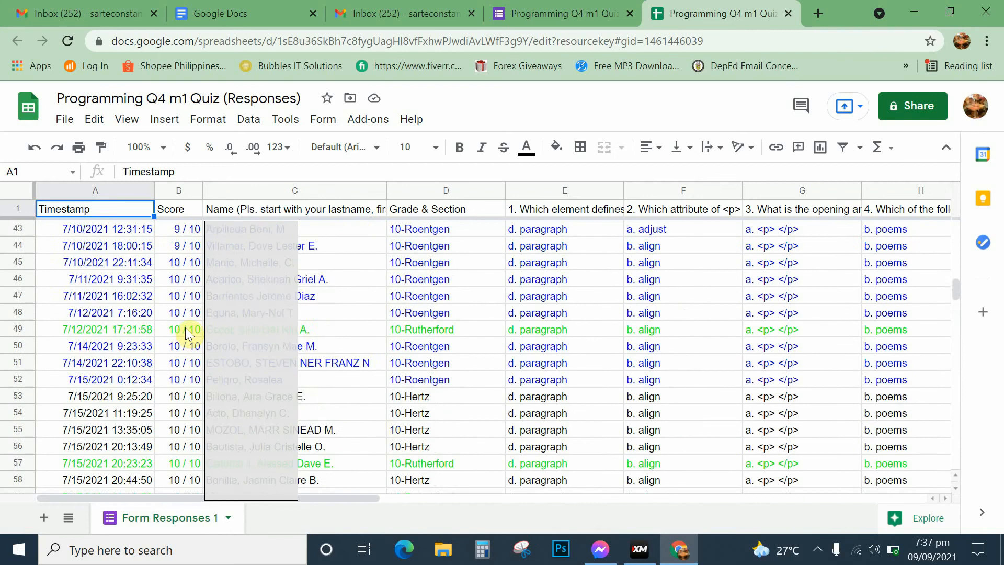
{"action": "scroll", "coordinate": [188, 330], "scroll_direction": "up", "scroll_amount": 2}
{"action": "scroll", "coordinate": [187, 329], "scroll_direction": "up", "scroll_amount": 6}
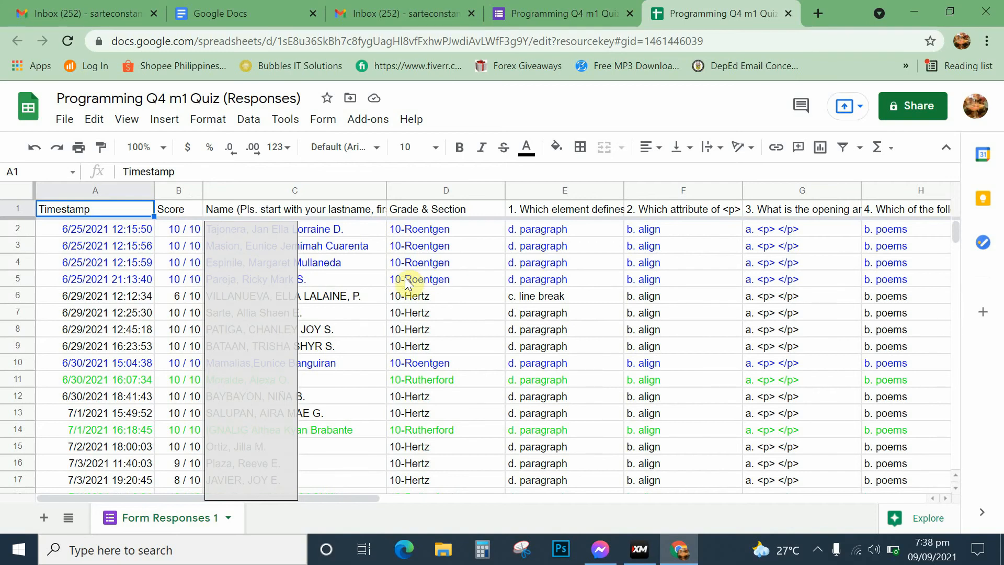
{"action": "scroll", "coordinate": [390, 294], "scroll_direction": "down", "scroll_amount": 5}
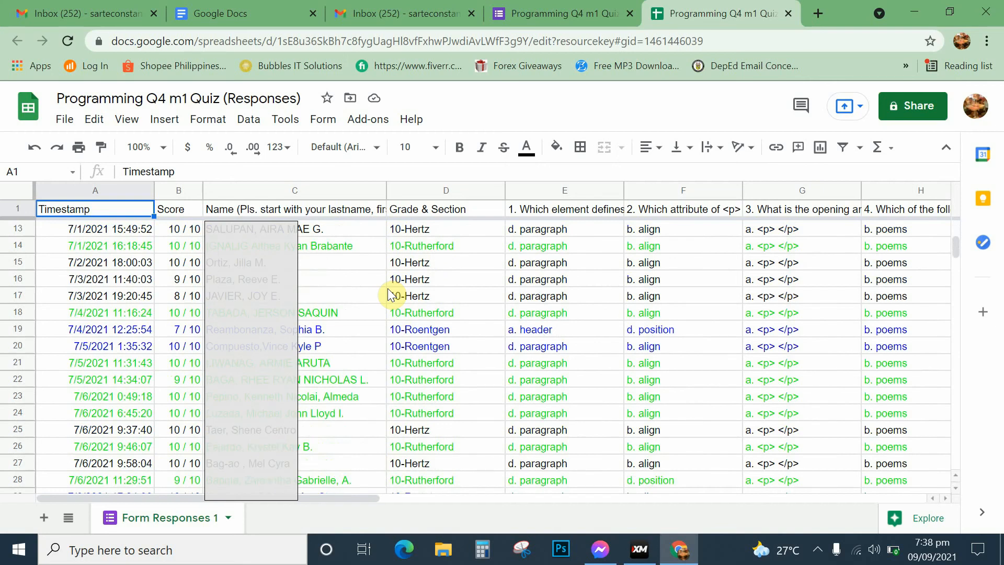
{"action": "scroll", "coordinate": [386, 288], "scroll_direction": "up", "scroll_amount": 3}
{"action": "scroll", "coordinate": [384, 288], "scroll_direction": "down", "scroll_amount": 5}
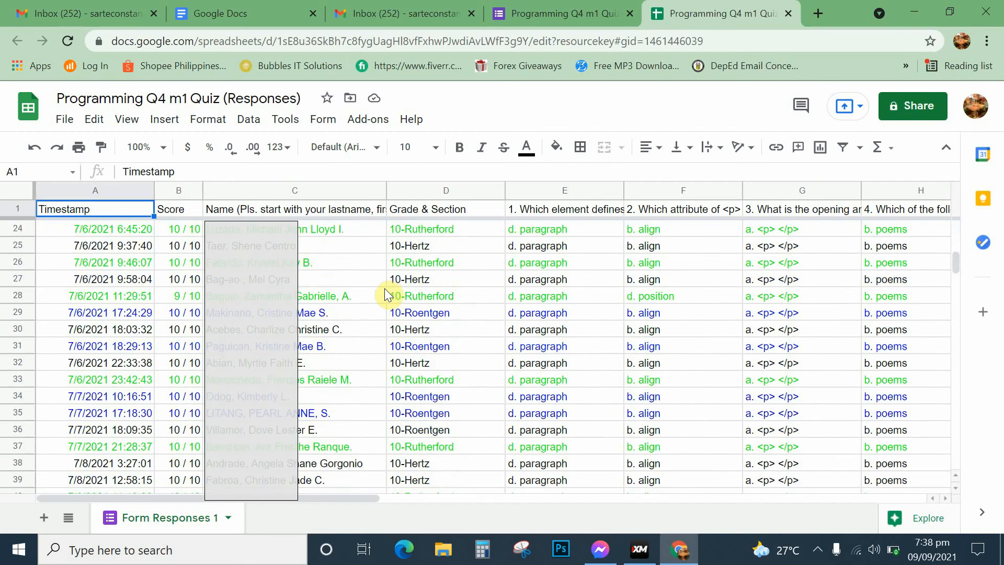
{"action": "scroll", "coordinate": [429, 325], "scroll_direction": "up", "scroll_amount": 7}
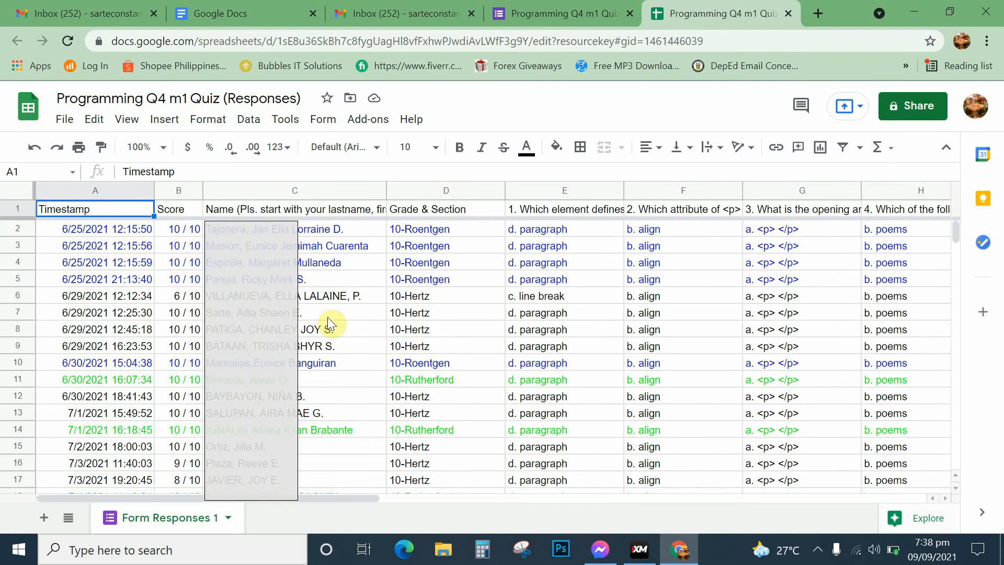
Download the quiz responses spreadsheet in Microsoft Excel (.xlsx) format.
{"action": "left_click", "coordinate": [61, 125]}
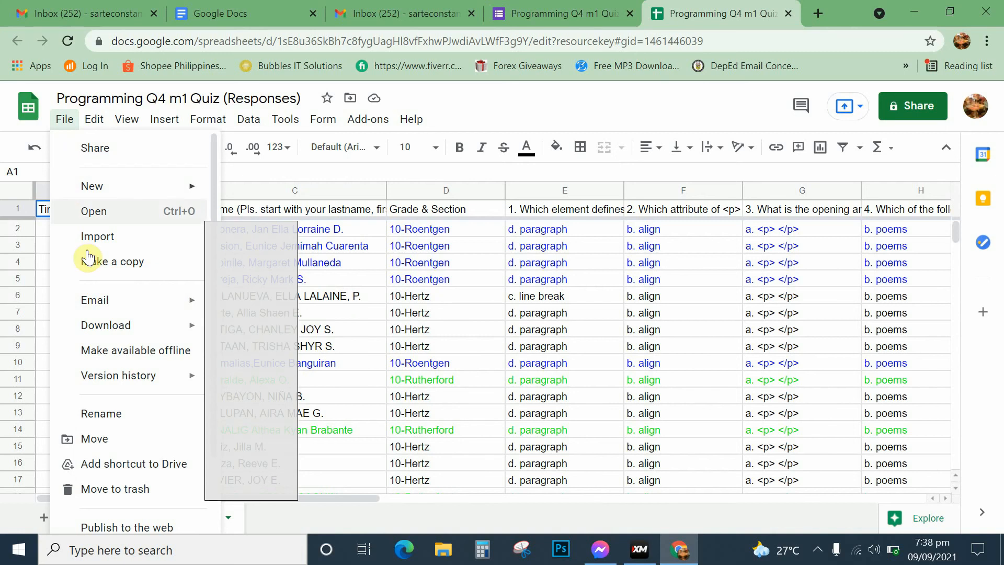
{"action": "mouse_move", "coordinate": [106, 323]}
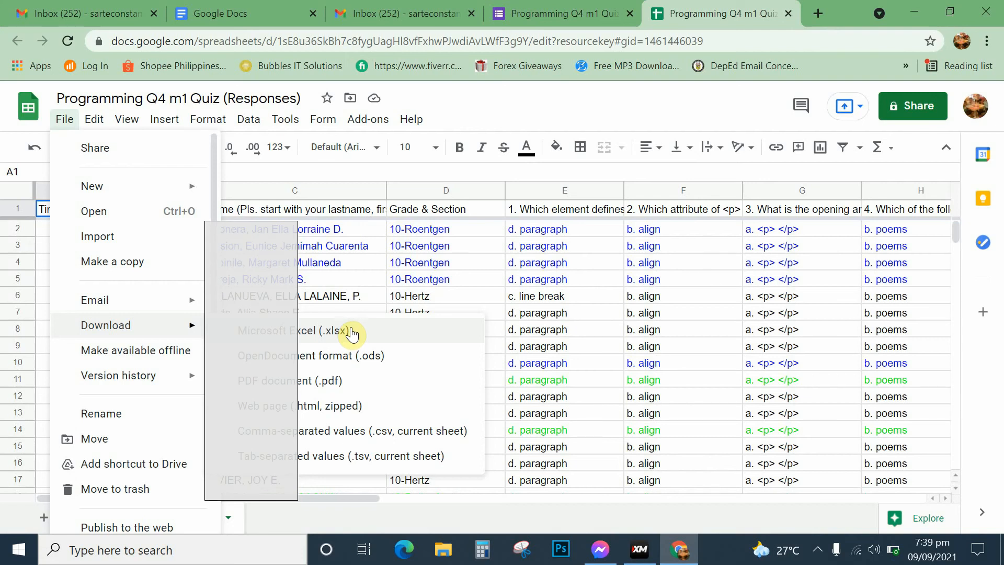
{"action": "left_click", "coordinate": [308, 336]}
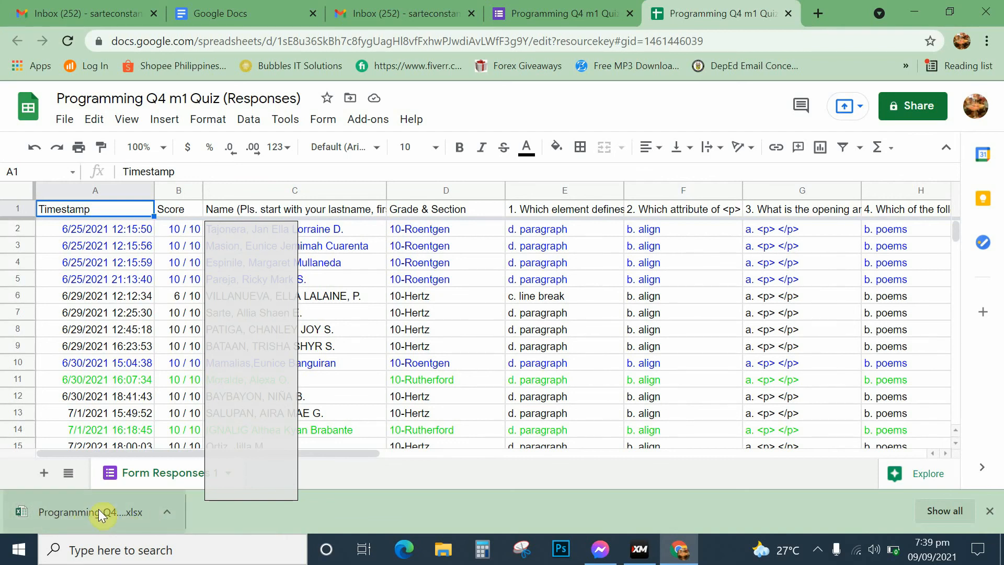
Locate the downloaded responses workbook in the Downloads folder, open it in Excel and enable editing.
{"action": "left_click", "coordinate": [168, 510]}
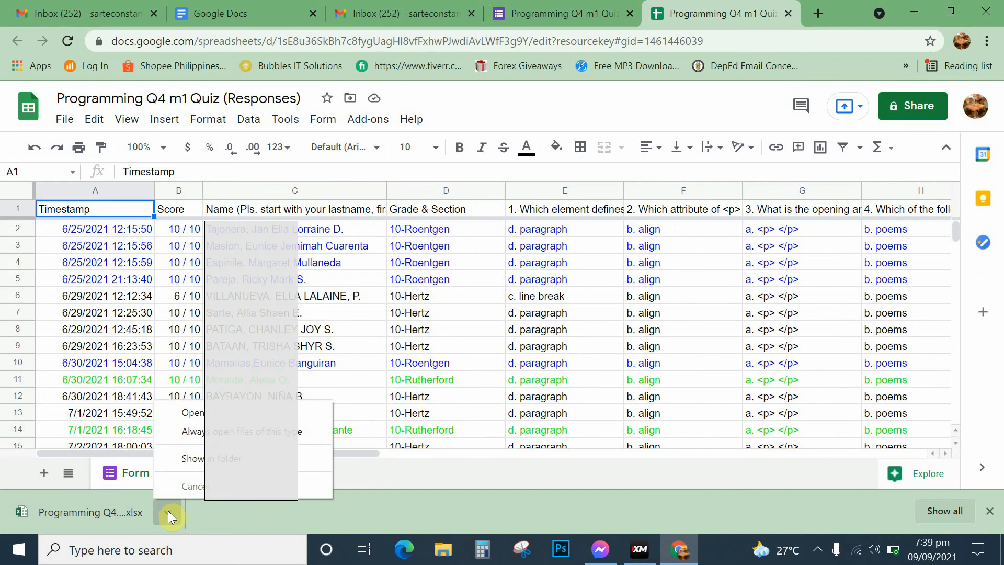
{"action": "left_click", "coordinate": [200, 463]}
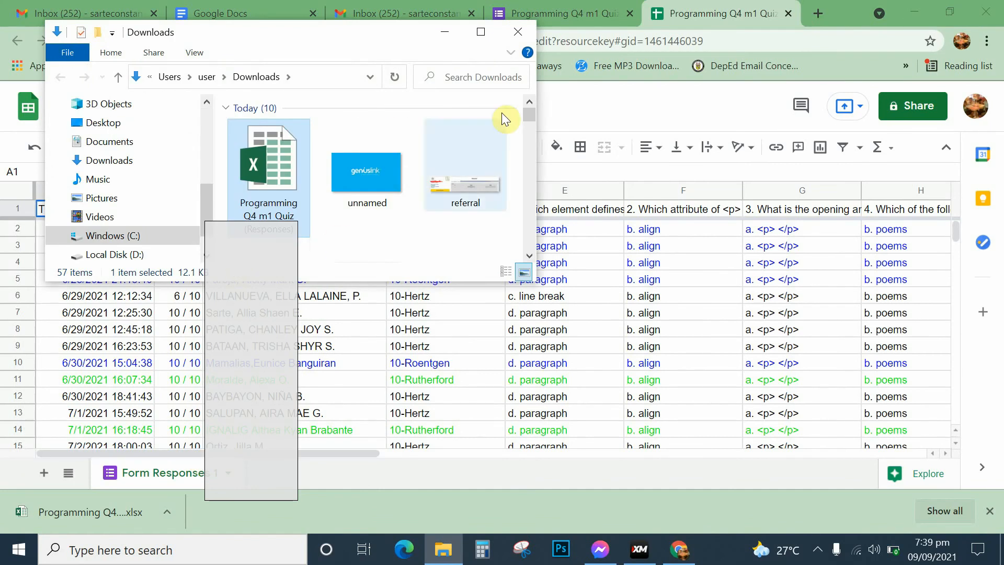
{"action": "left_click", "coordinate": [484, 35]}
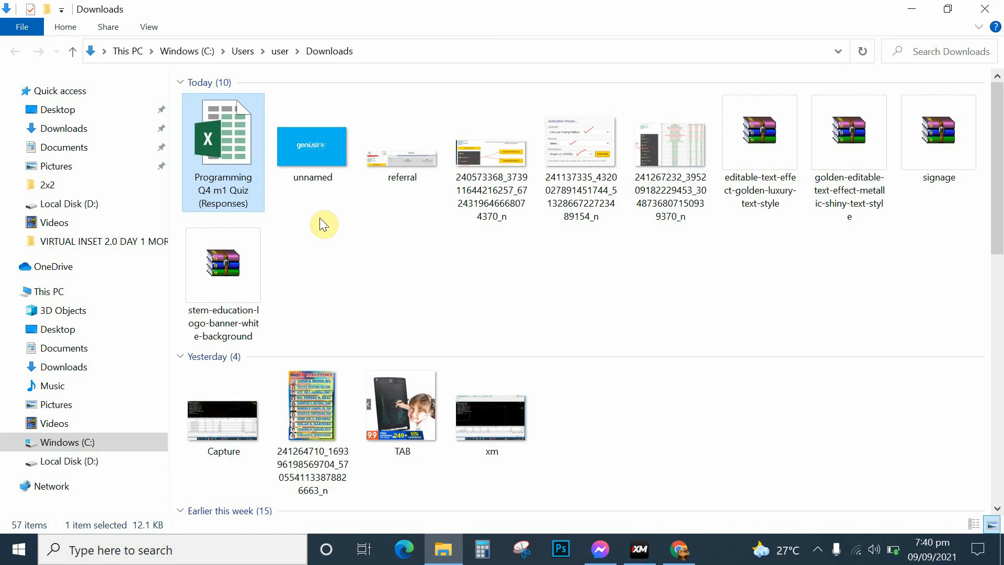
{"action": "double_click", "coordinate": [221, 137]}
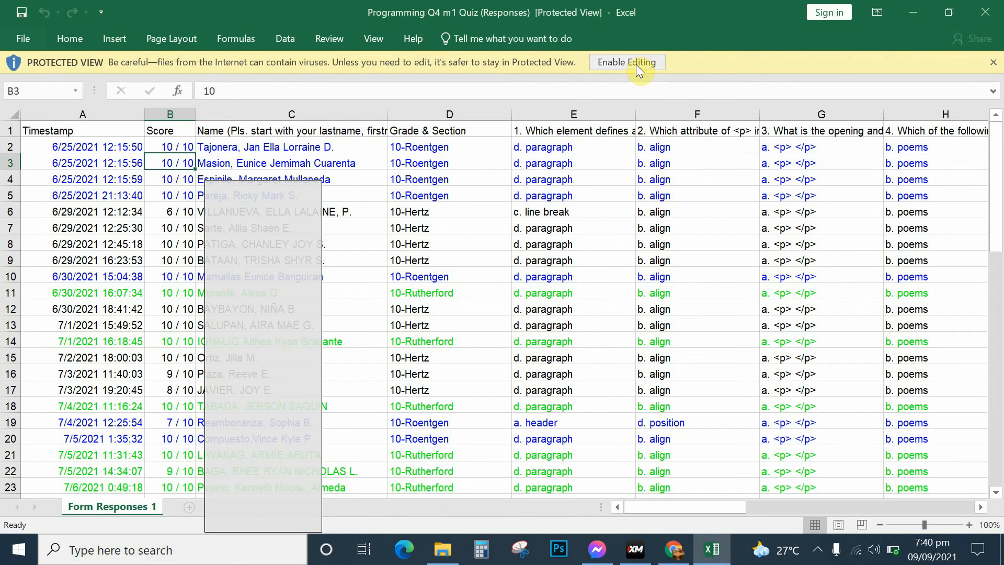
{"action": "left_click", "coordinate": [635, 64]}
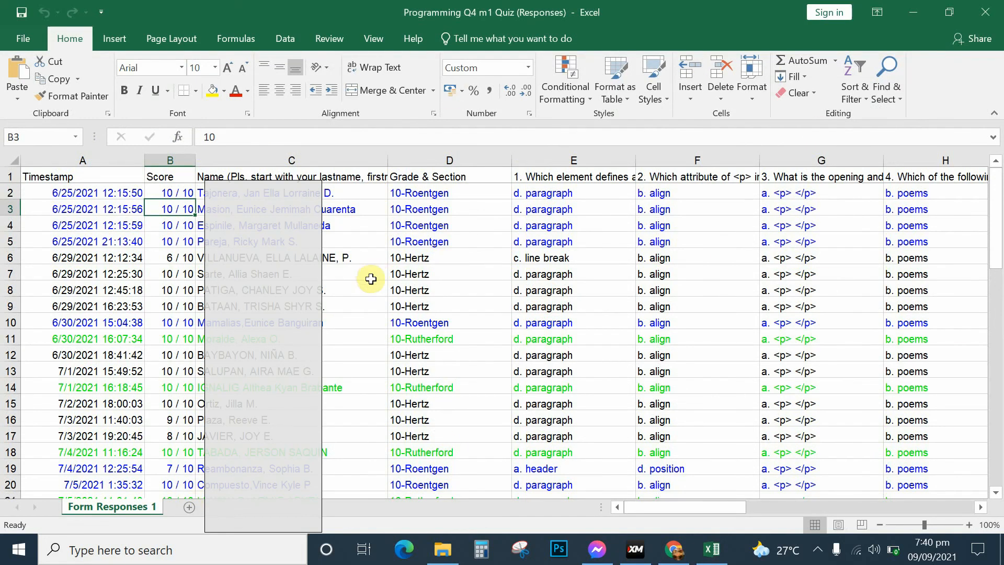
Add two blank worksheets to the responses workbook and return to the Form Responses 1 sheet.
{"action": "left_click", "coordinate": [190, 507]}
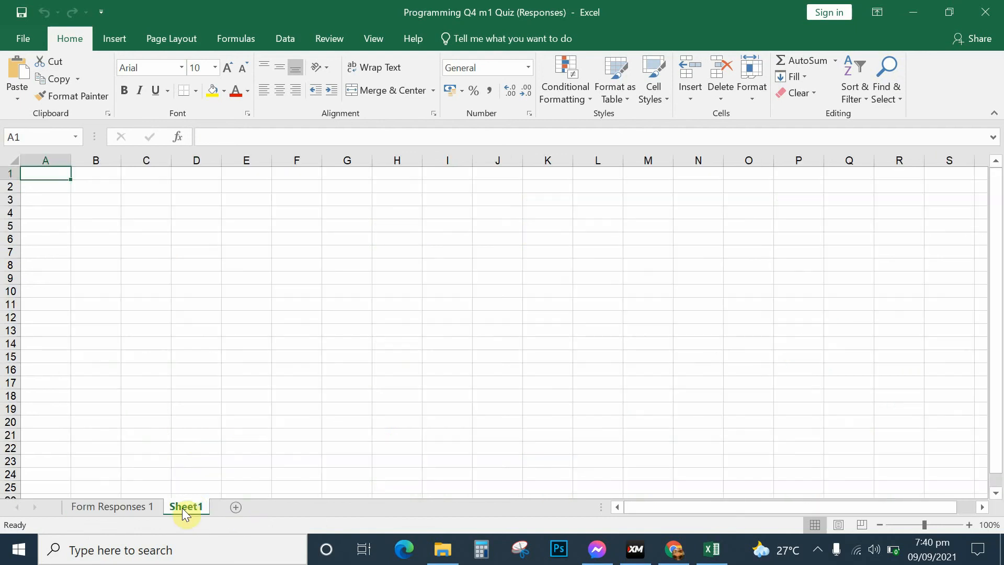
{"action": "left_click", "coordinate": [235, 508]}
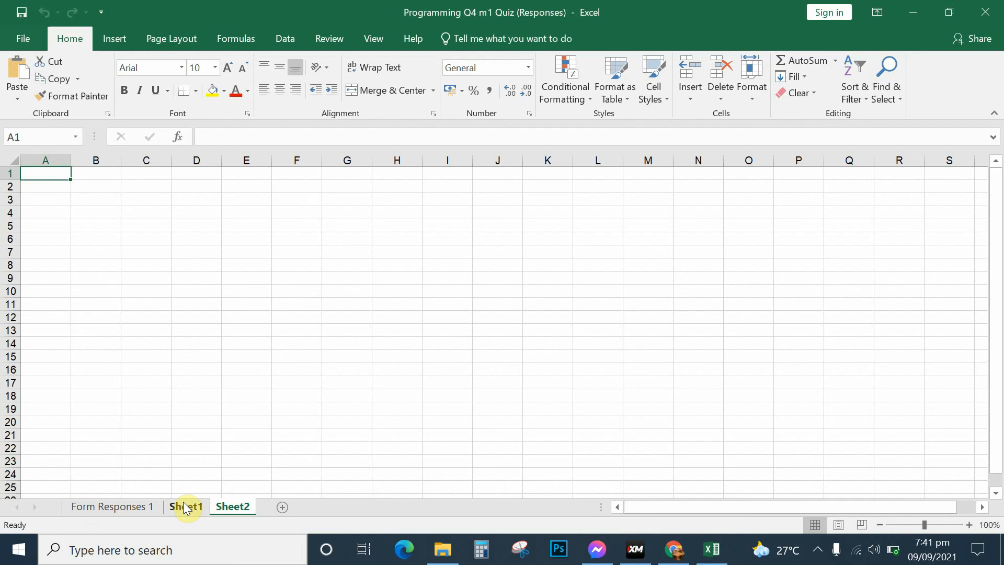
{"action": "left_click", "coordinate": [96, 506]}
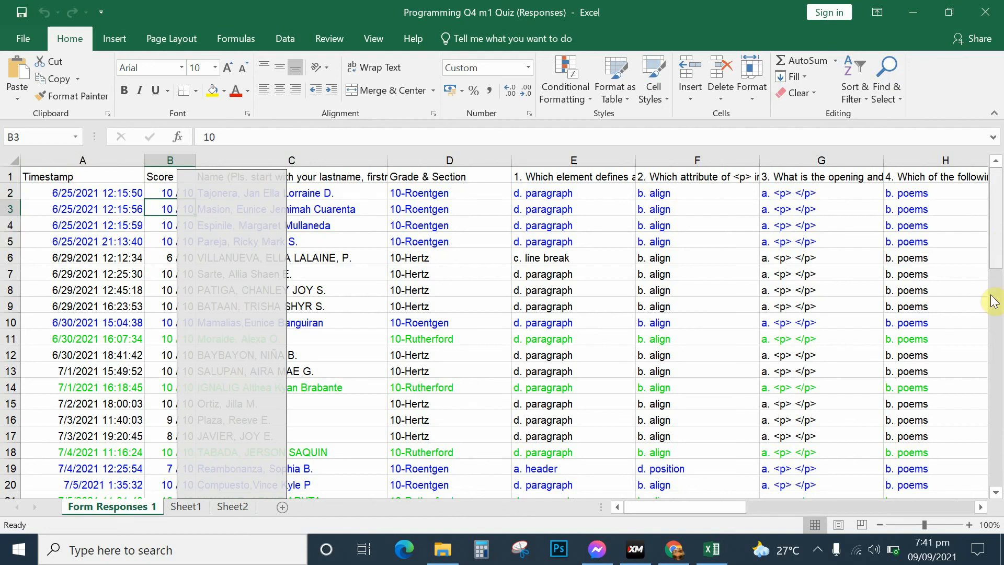
{"action": "scroll", "coordinate": [999, 262], "scroll_direction": "down", "scroll_amount": 3}
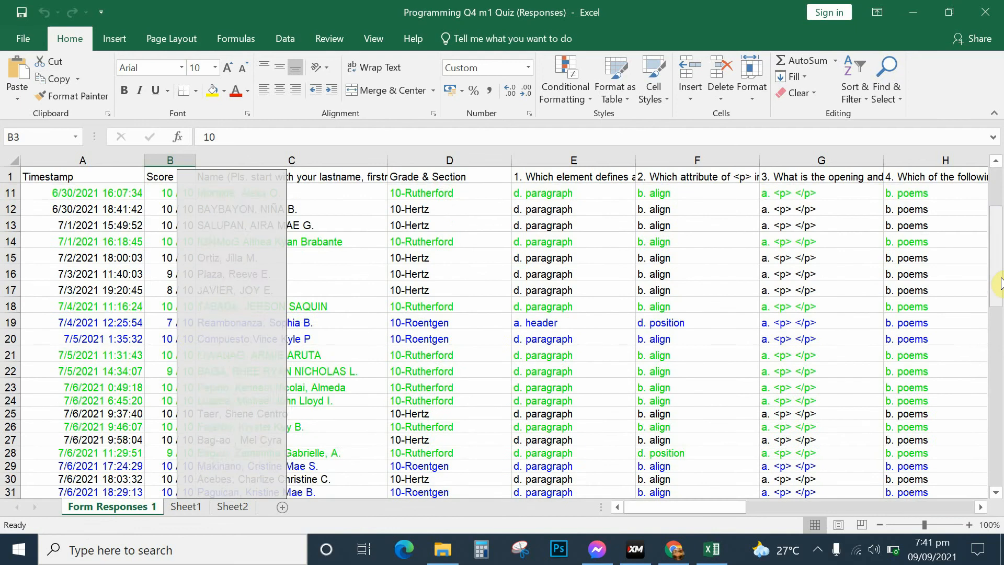
{"action": "scroll", "coordinate": [998, 285], "scroll_direction": "up", "scroll_amount": 3}
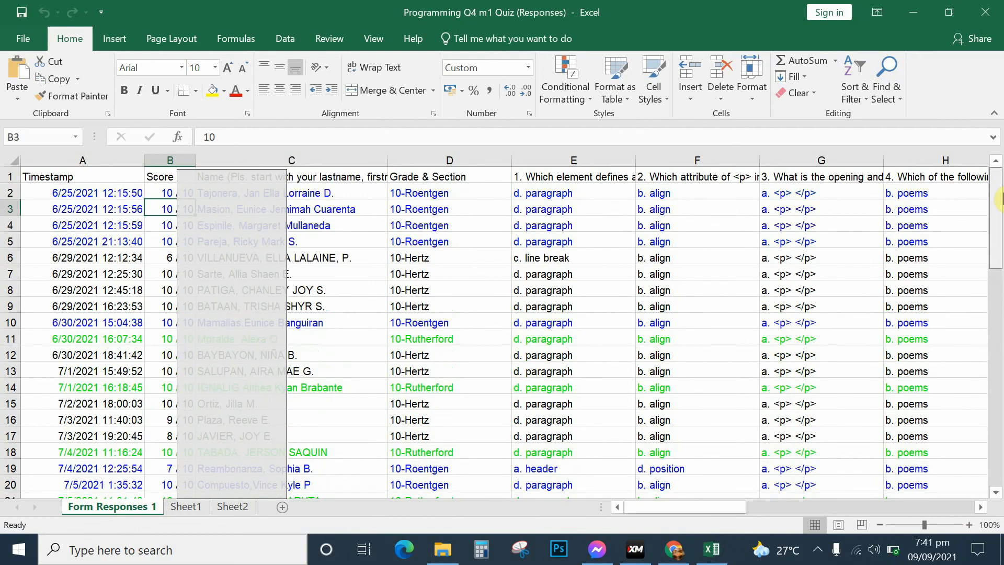
{"action": "left_click", "coordinate": [883, 525]}
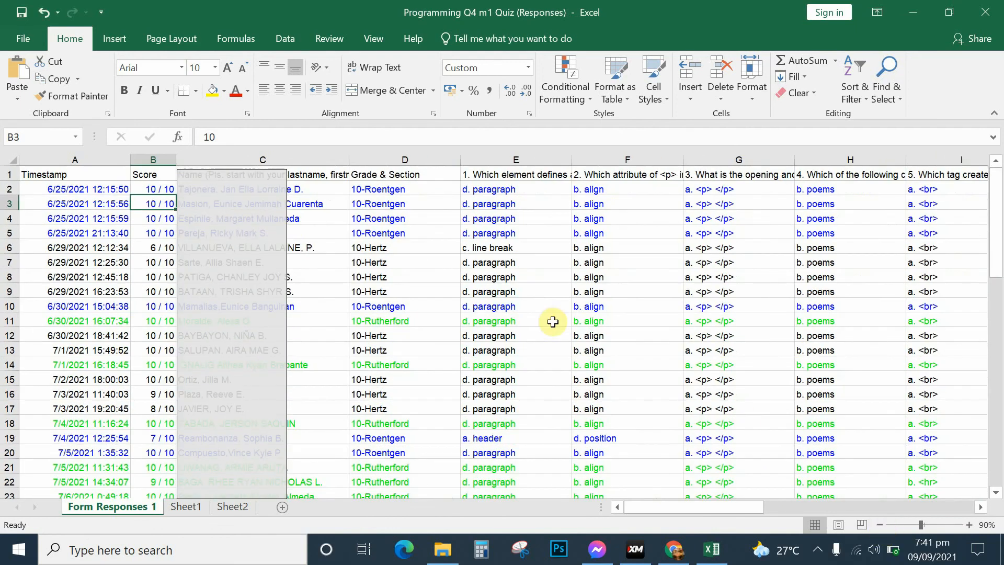
{"action": "left_click_drag", "start_coordinate": [39, 174], "coordinate": [818, 313]}
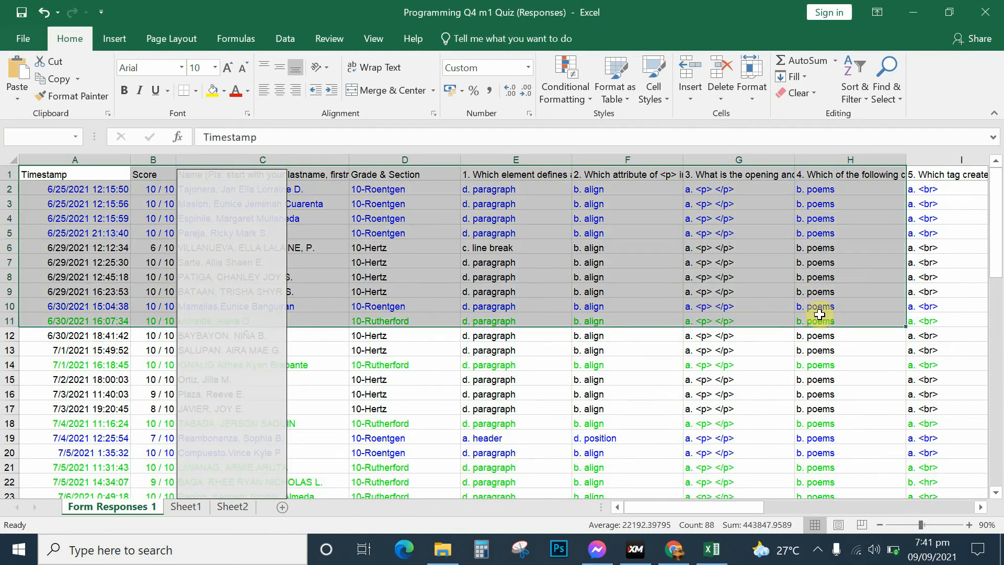
{"action": "left_click", "coordinate": [388, 290]}
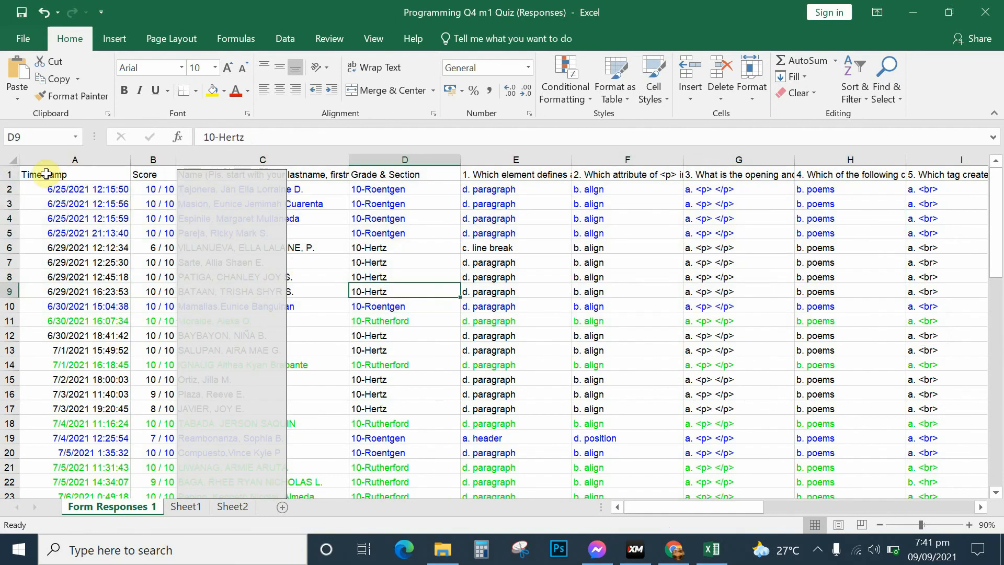
Set up a custom sort of the entire Form Responses 1 sheet, with Column D cell values from A to Z as the first level.
{"action": "left_click", "coordinate": [11, 159]}
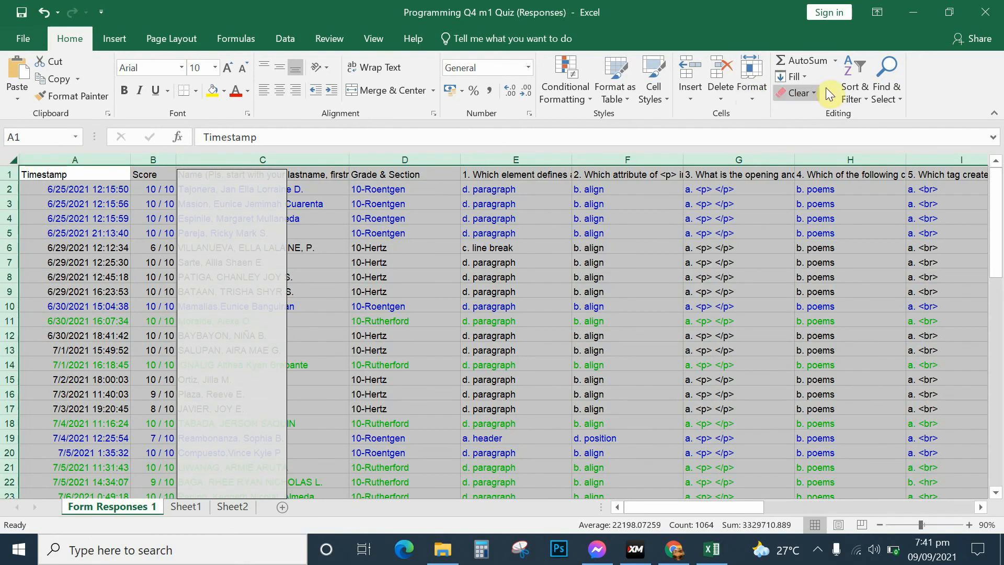
{"action": "left_click", "coordinate": [866, 95]}
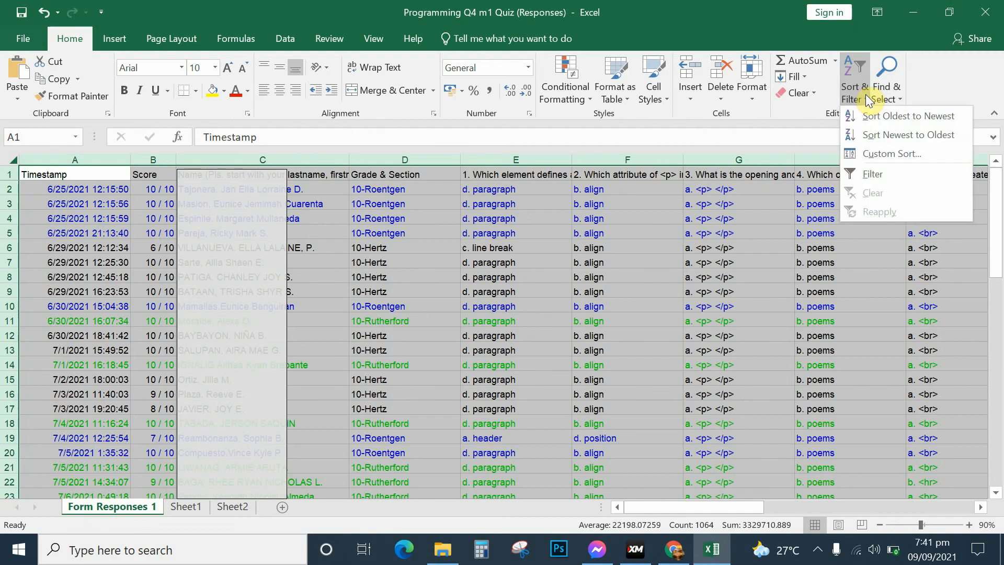
{"action": "left_click", "coordinate": [864, 153]}
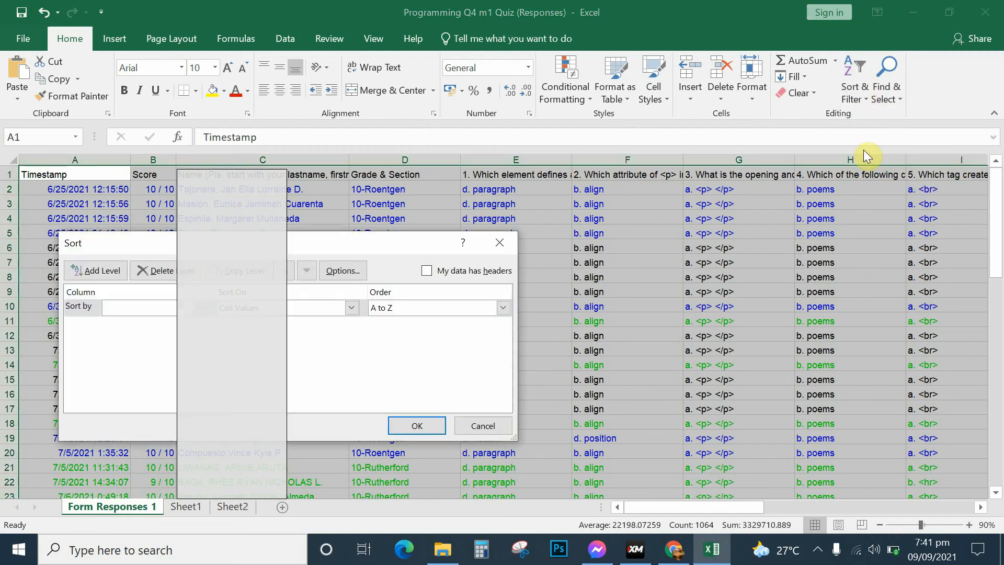
{"action": "left_click_drag", "start_coordinate": [394, 243], "coordinate": [641, 226]}
{"action": "left_click_drag", "start_coordinate": [565, 228], "coordinate": [650, 227]}
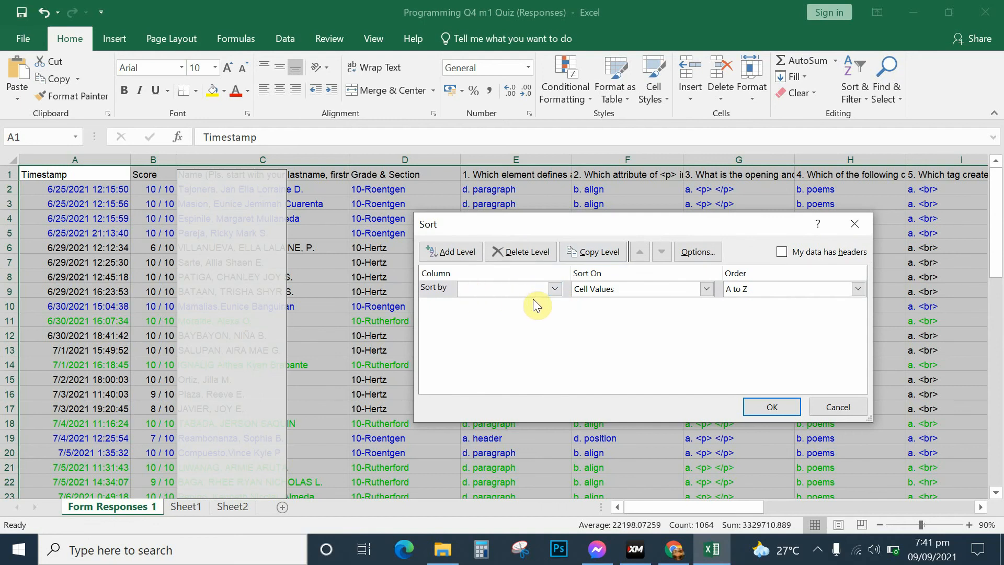
{"action": "left_click_drag", "start_coordinate": [565, 228], "coordinate": [563, 268]}
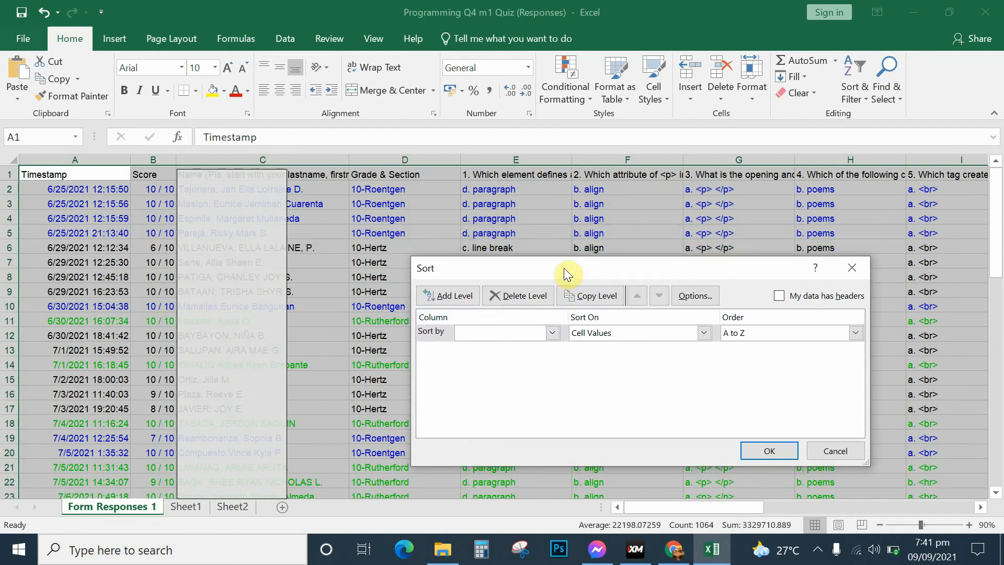
{"action": "left_click", "coordinate": [553, 333]}
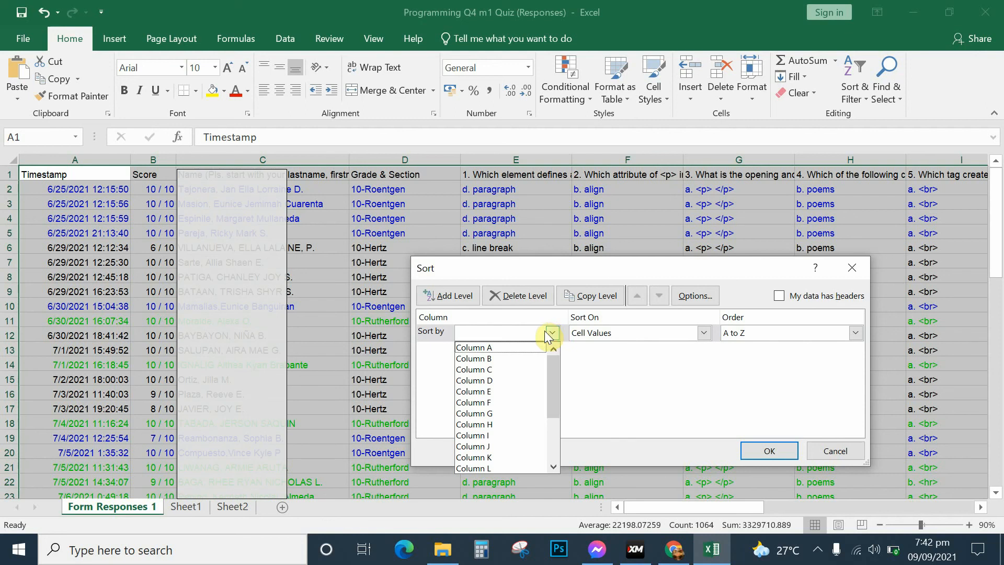
{"action": "left_click", "coordinate": [482, 381]}
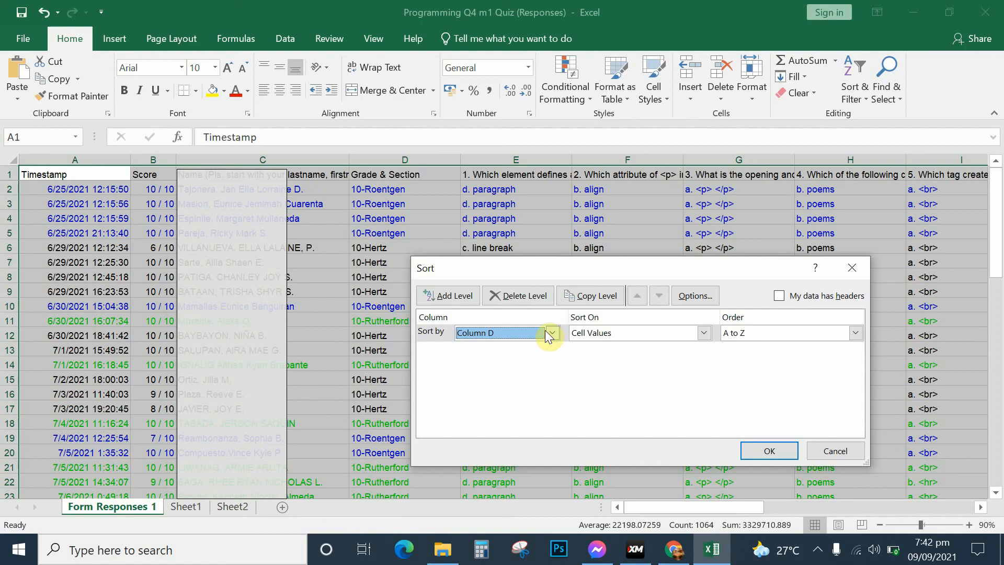
Add a second sort level on Column A, ordered Oldest to Newest, and apply the sort.
{"action": "left_click", "coordinate": [458, 298]}
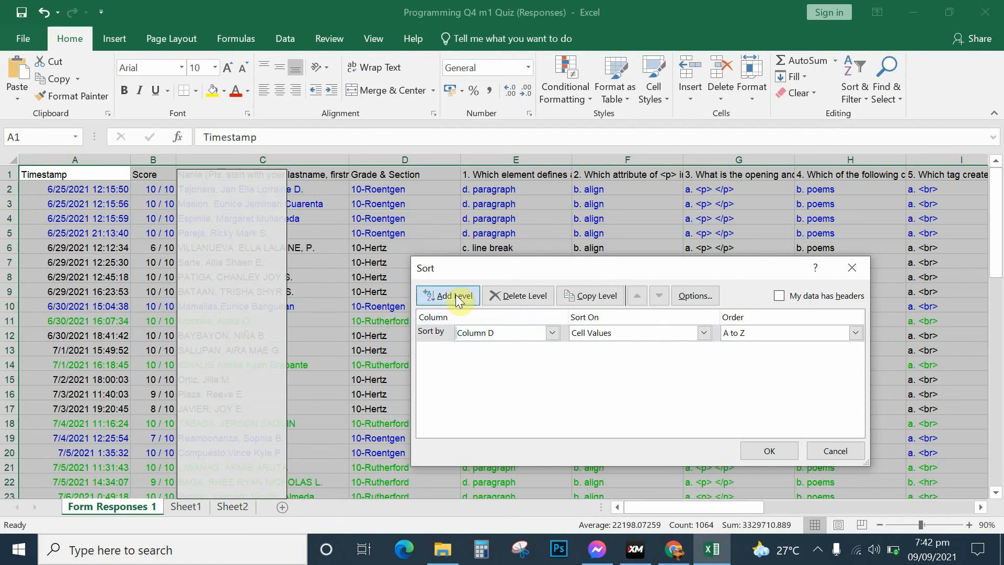
{"action": "left_click", "coordinate": [457, 299]}
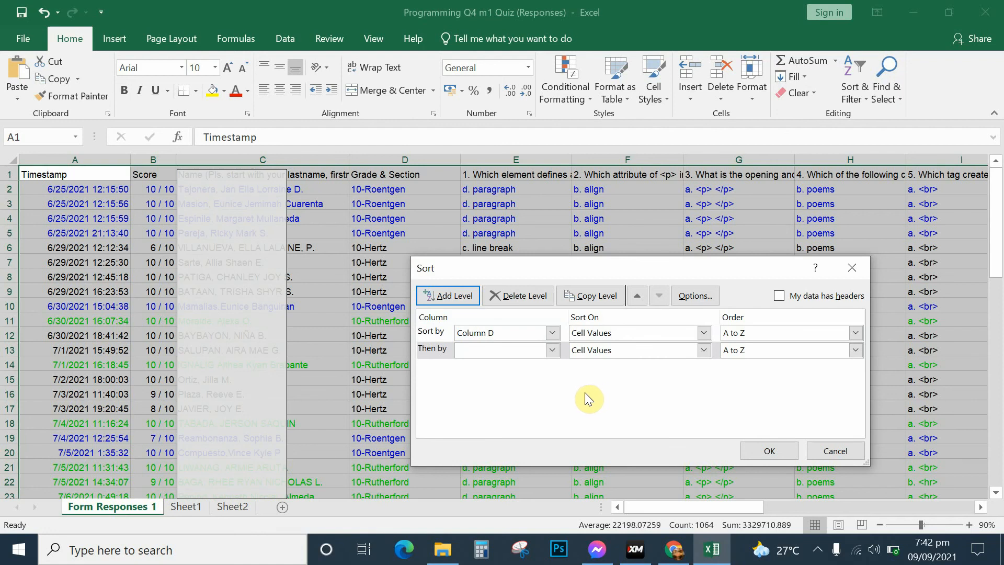
{"action": "left_click", "coordinate": [552, 354]}
{"action": "left_click", "coordinate": [504, 364]}
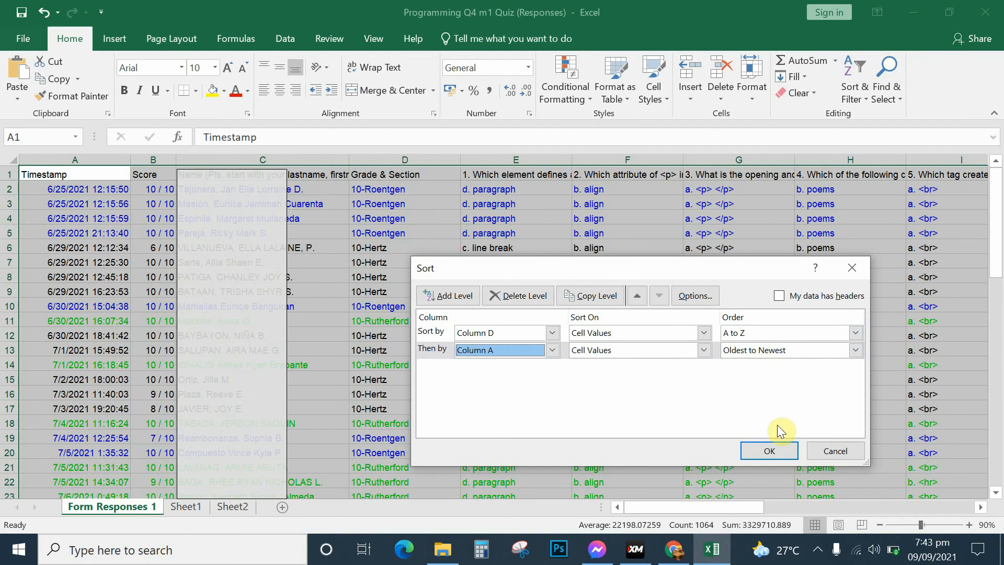
{"action": "left_click", "coordinate": [771, 451]}
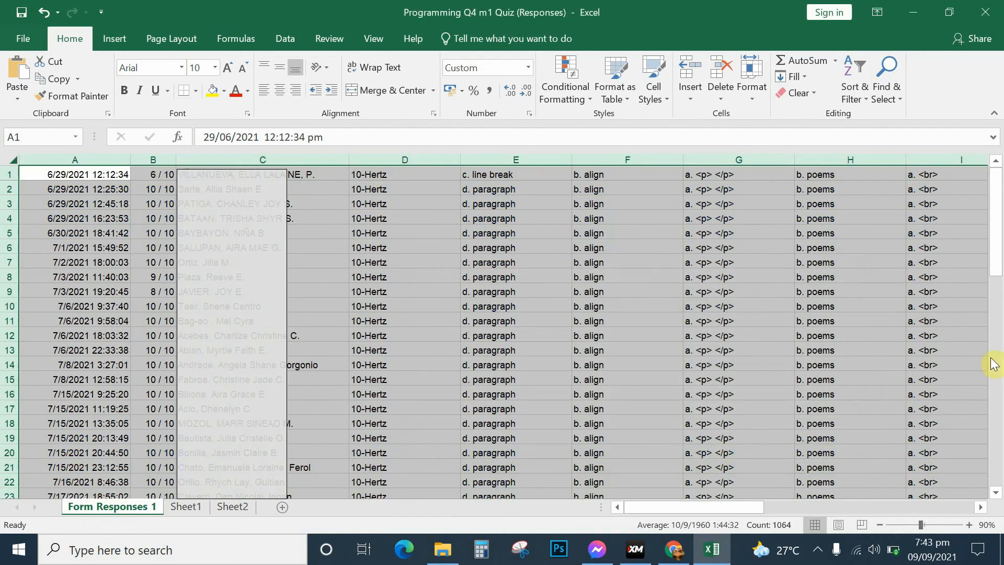
Examine how the sorted rows are grouped by section in column D, down to the last response.
{"action": "left_click_drag", "start_coordinate": [999, 248], "coordinate": [999, 194]}
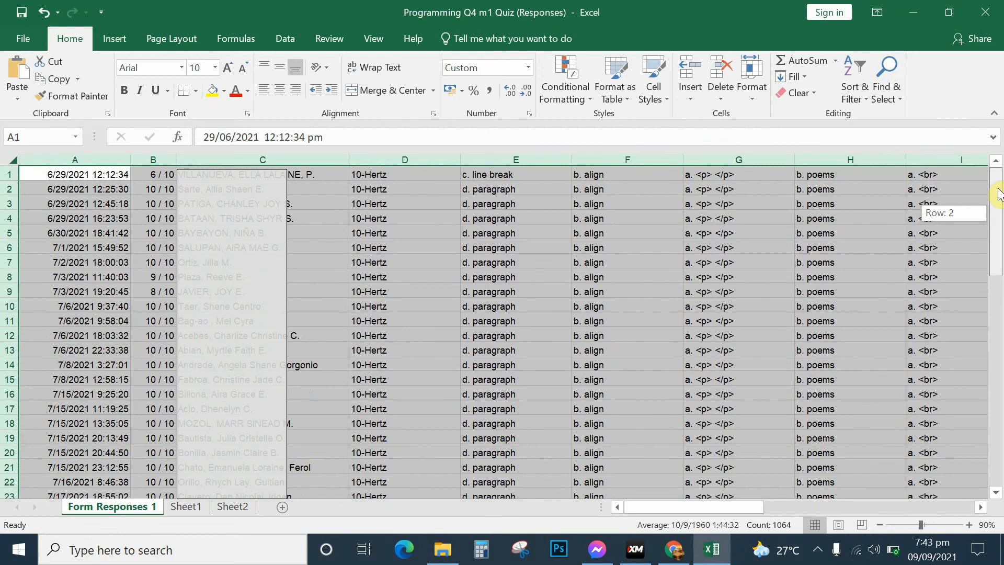
{"action": "left_click_drag", "start_coordinate": [366, 174], "coordinate": [376, 390]}
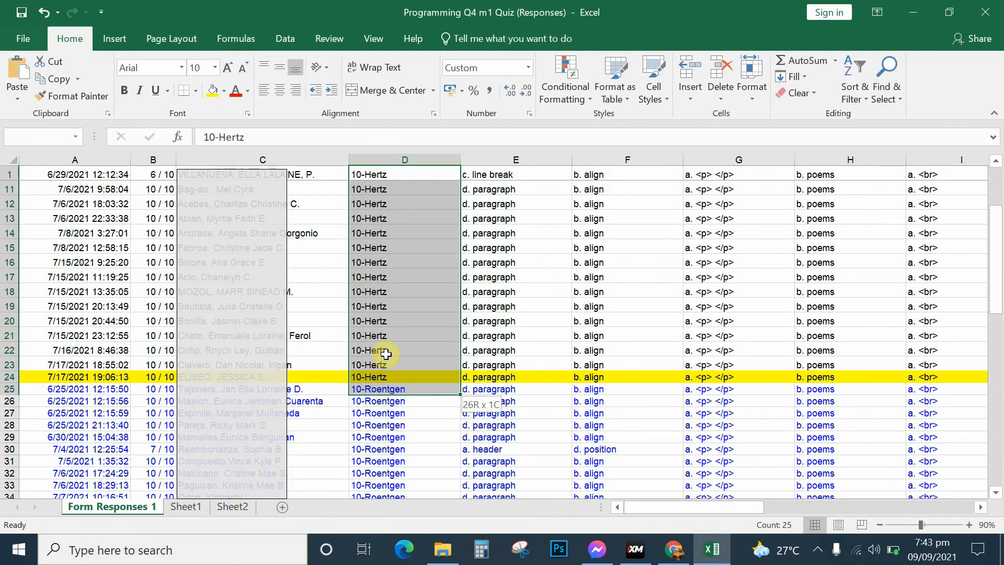
{"action": "left_click_drag", "start_coordinate": [386, 354], "coordinate": [382, 307]}
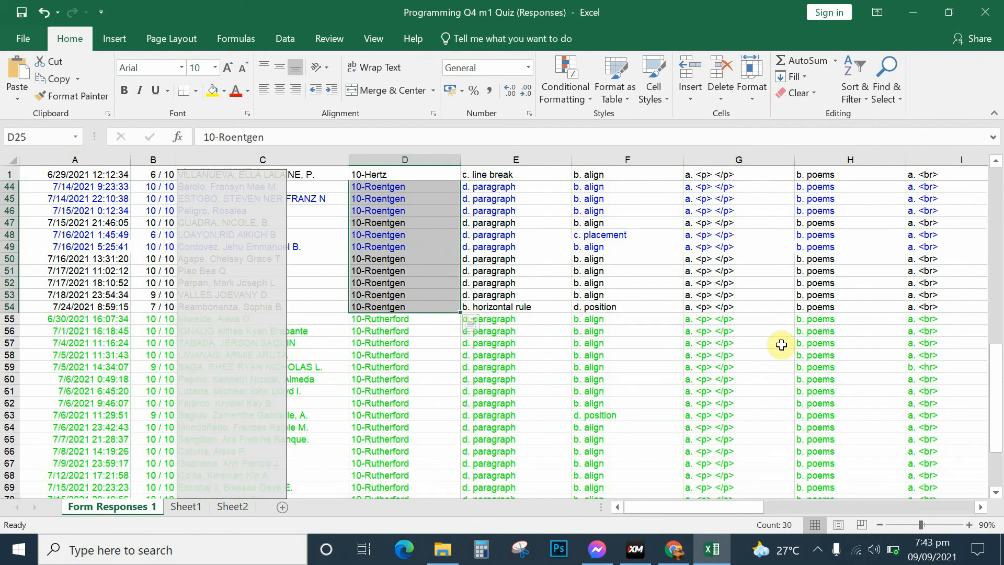
{"action": "left_click_drag", "start_coordinate": [996, 387], "coordinate": [988, 432]}
{"action": "left_click", "coordinate": [376, 426]}
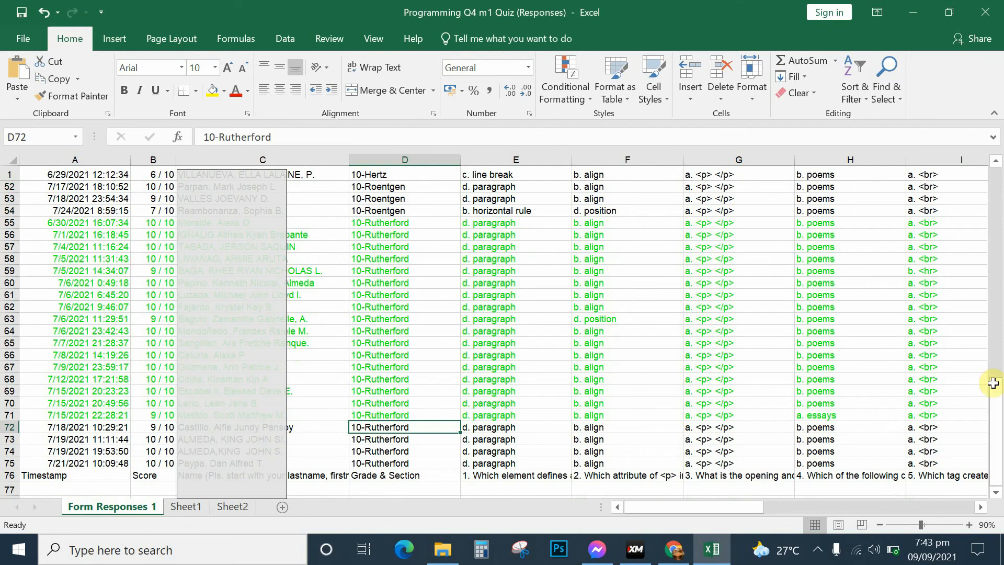
Hide rows 25 to 77, from the first 10-Roentgen response down, leaving only the 10-Hertz rows on Form Responses 1.
{"action": "left_click_drag", "start_coordinate": [993, 383], "coordinate": [1000, 246]}
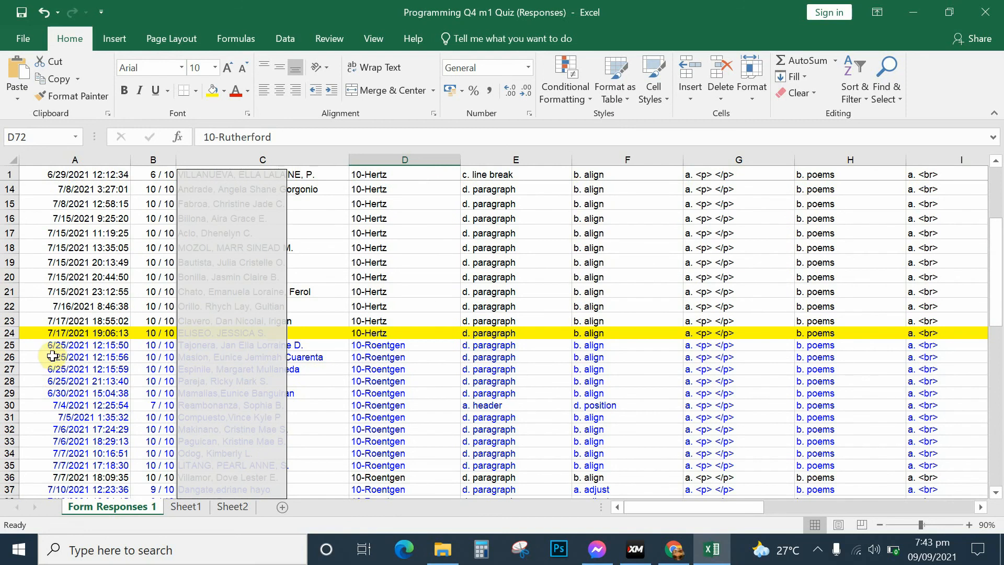
{"action": "left_click", "coordinate": [12, 345]}
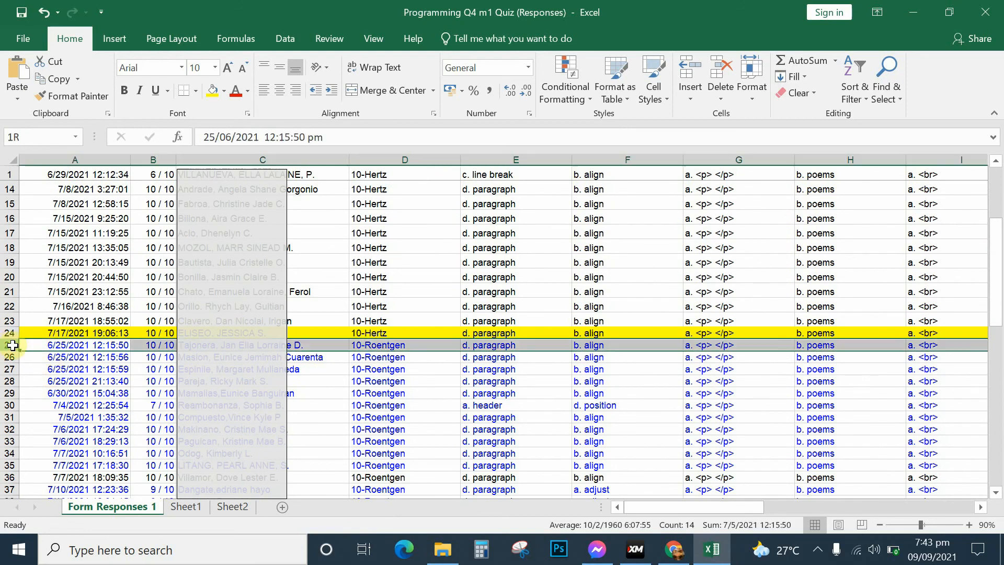
{"action": "left_click_drag", "start_coordinate": [13, 345], "coordinate": [6, 476]}
{"action": "right_click", "coordinate": [11, 467]}
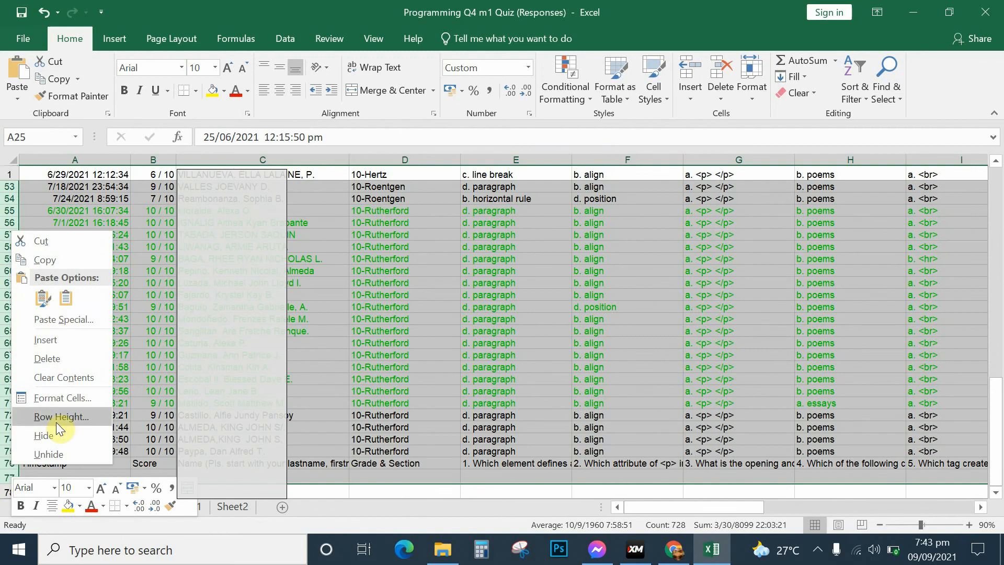
{"action": "left_click", "coordinate": [51, 435]}
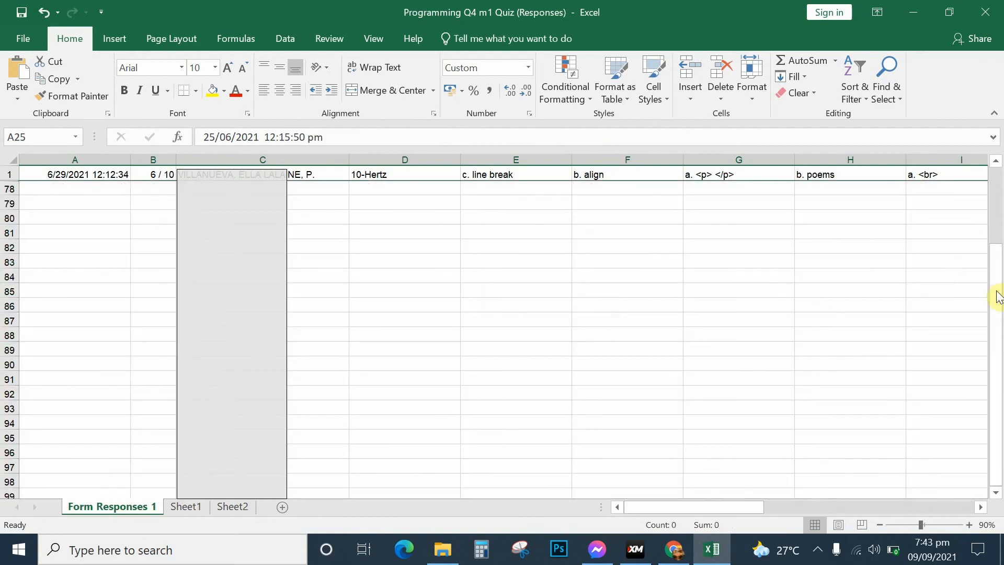
{"action": "scroll", "coordinate": [1001, 202], "scroll_direction": "up", "scroll_amount": 7}
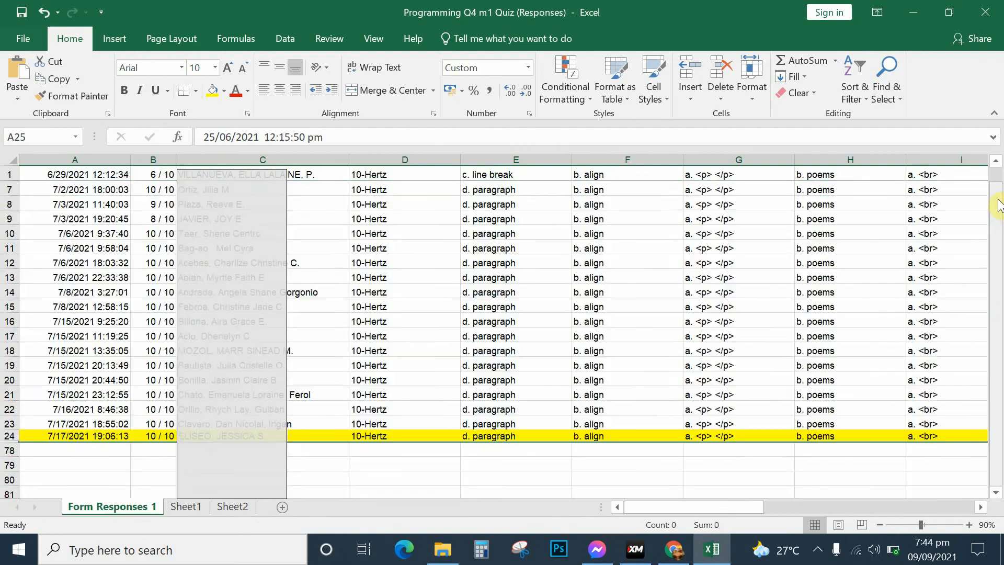
{"action": "left_click_drag", "start_coordinate": [994, 231], "coordinate": [998, 197]}
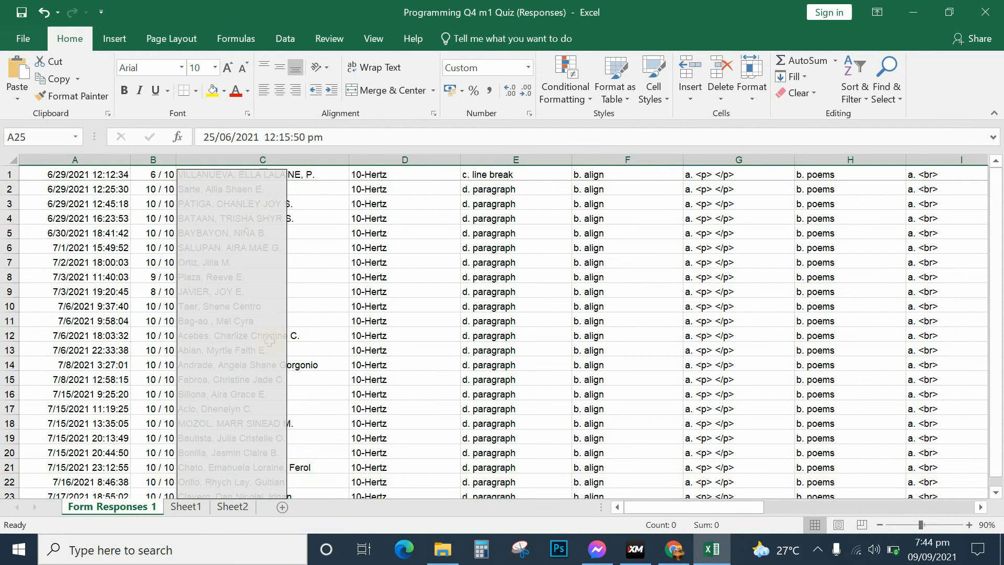